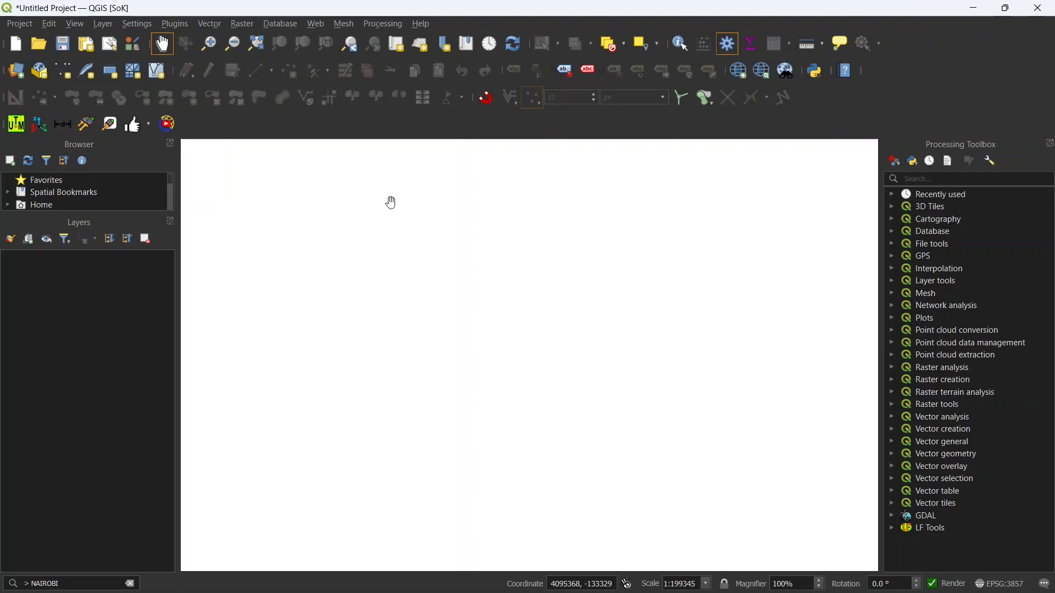
- Add the OSM Standard basemap to the project from QuickMapServices
left_click(315, 24)
mouse_move(329, 60)
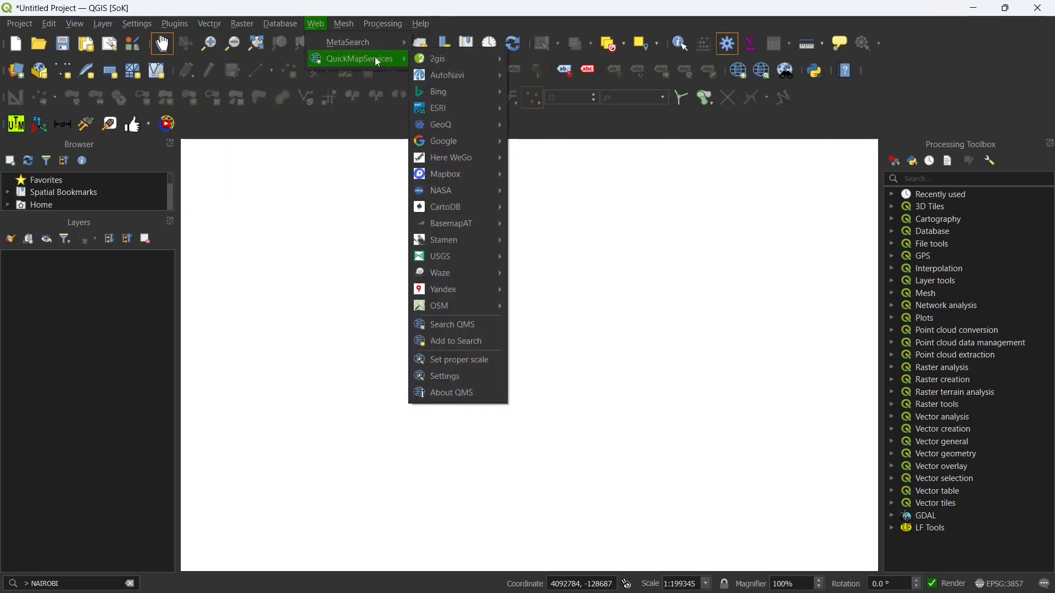
mouse_move(442, 307)
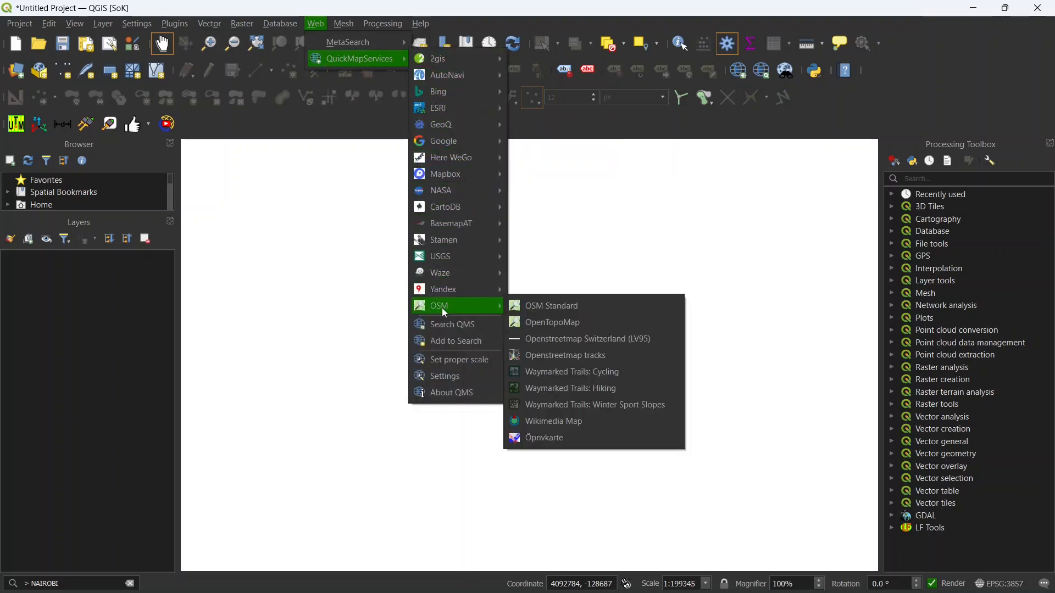
left_click(530, 306)
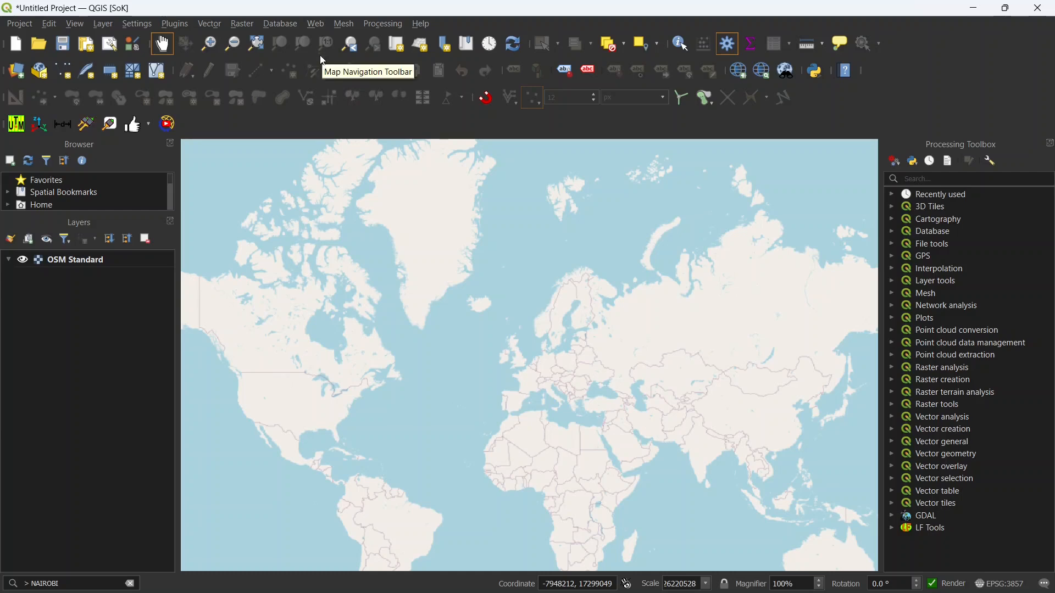
left_click_drag(272, 233, 363, 292)
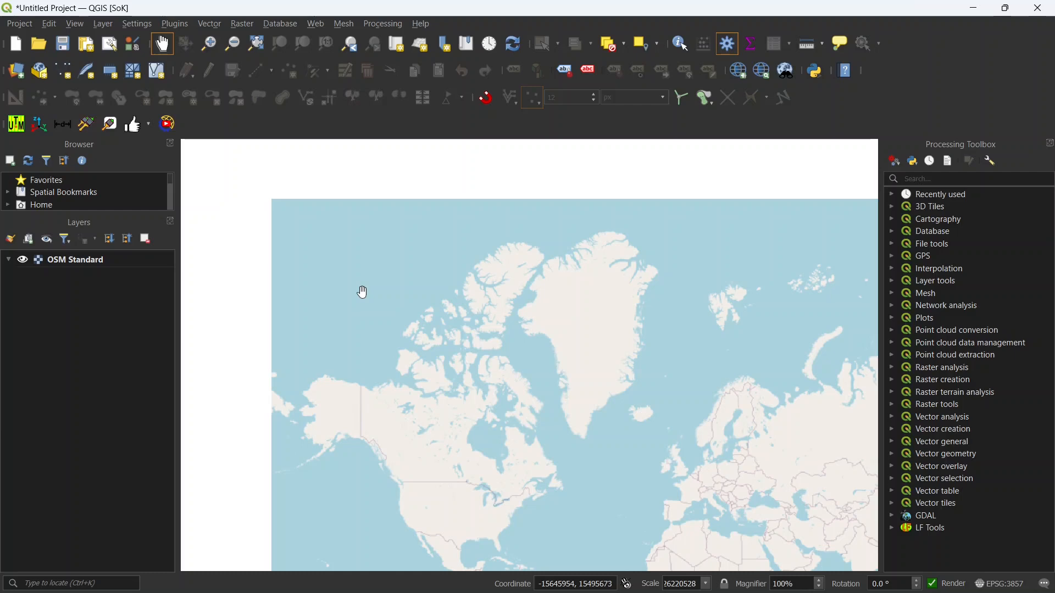
- Switch to Chrome and search Google for "OLD NAIROBI MAP"
left_click(981, 10)
mouse_move(449, 577)
left_click(415, 518)
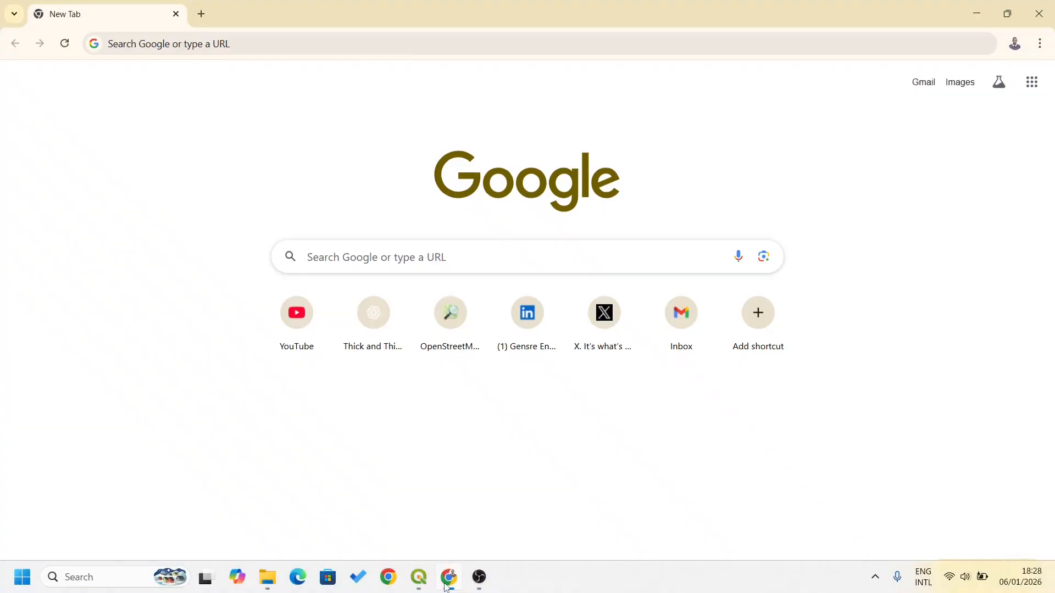
left_click(125, 45)
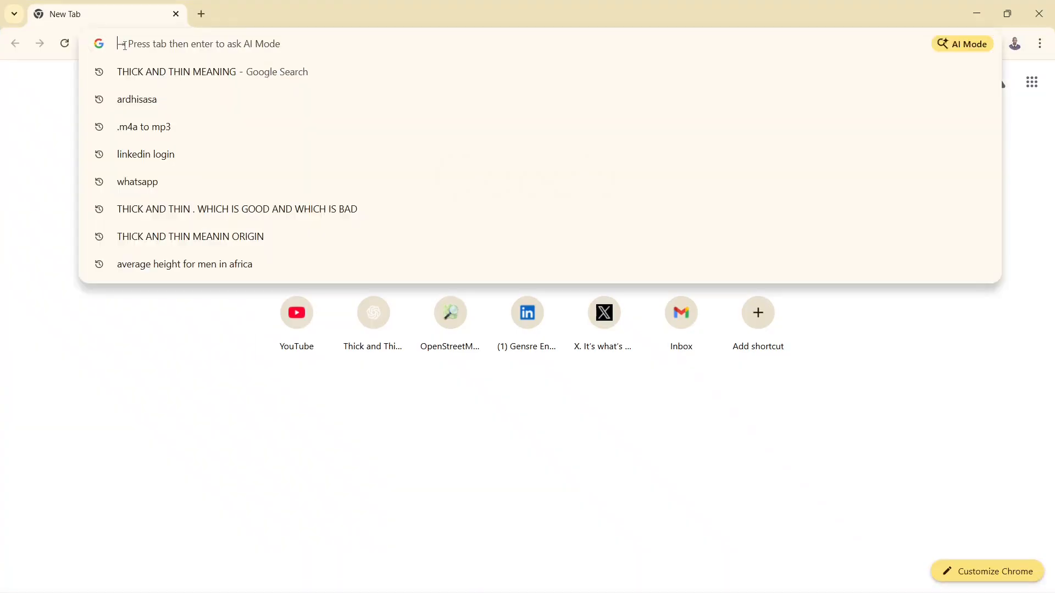
type("OLD")
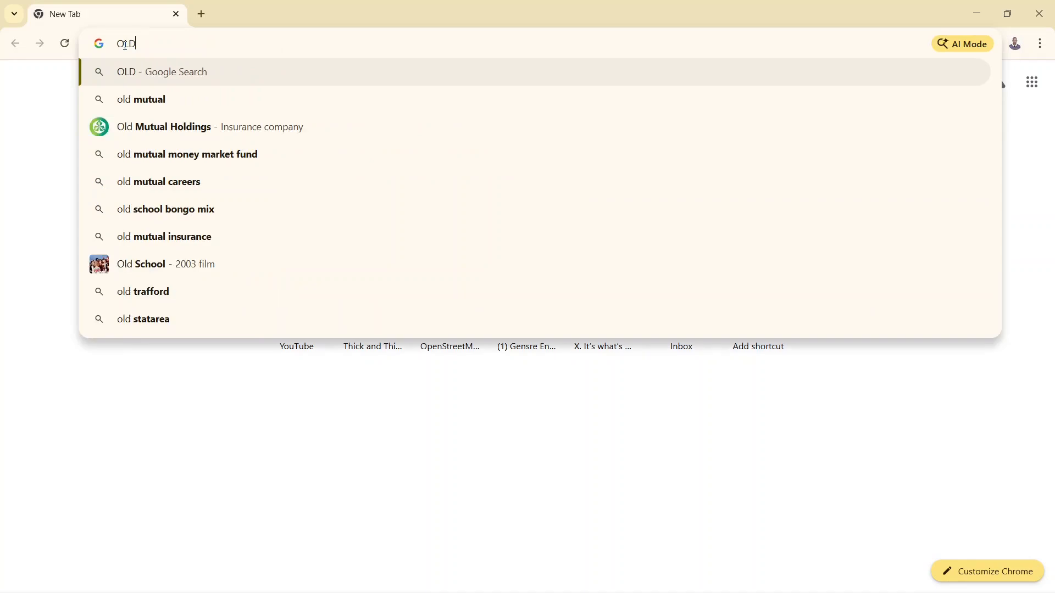
type(" NAIROB")
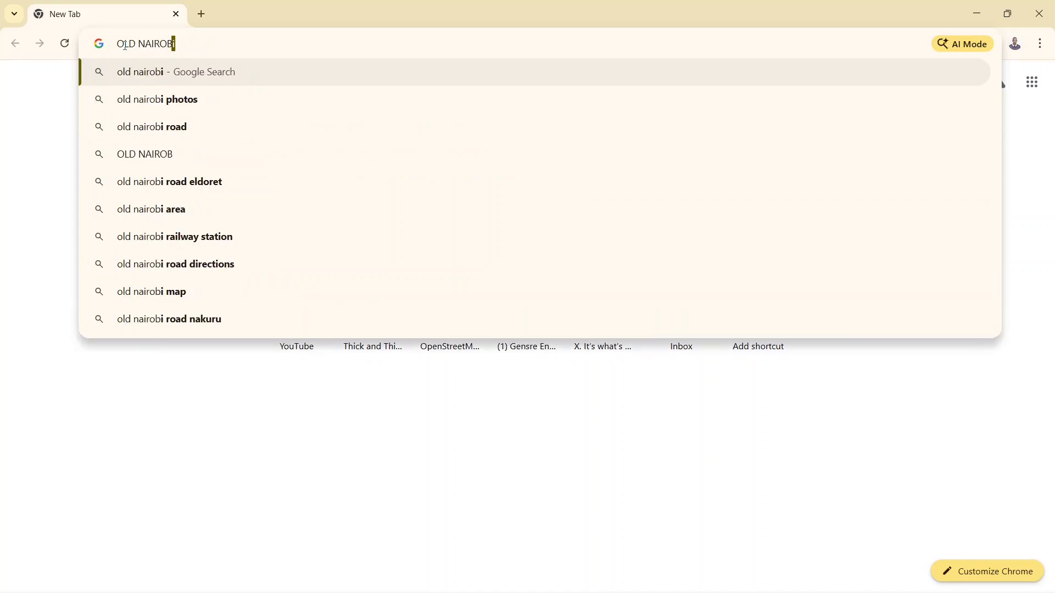
type("I MAP")
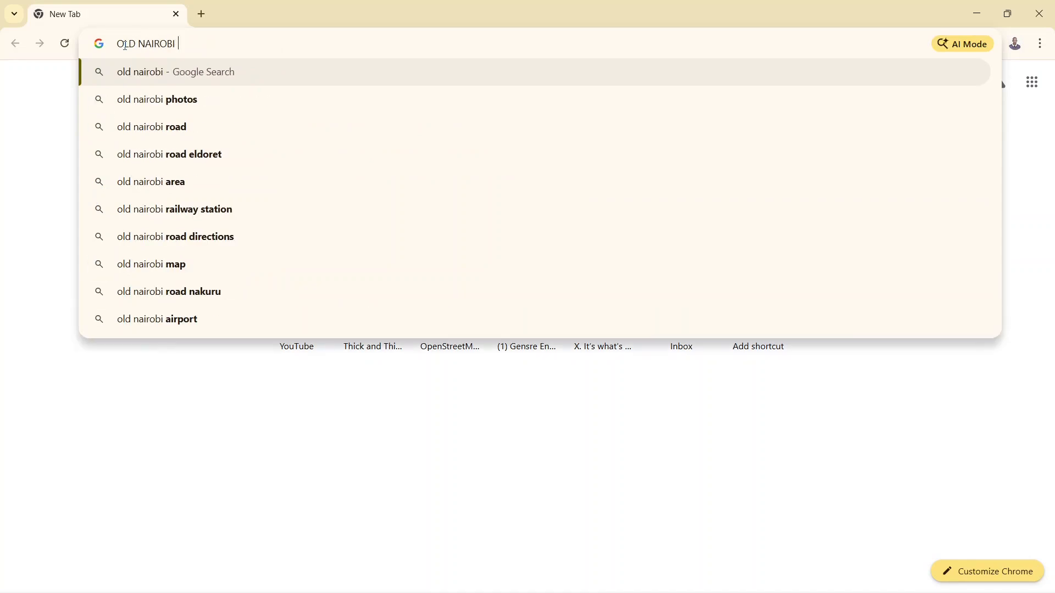
key("Return")
- Show the image results for the old Nairobi map search and restrict them to large images
left_click(237, 144)
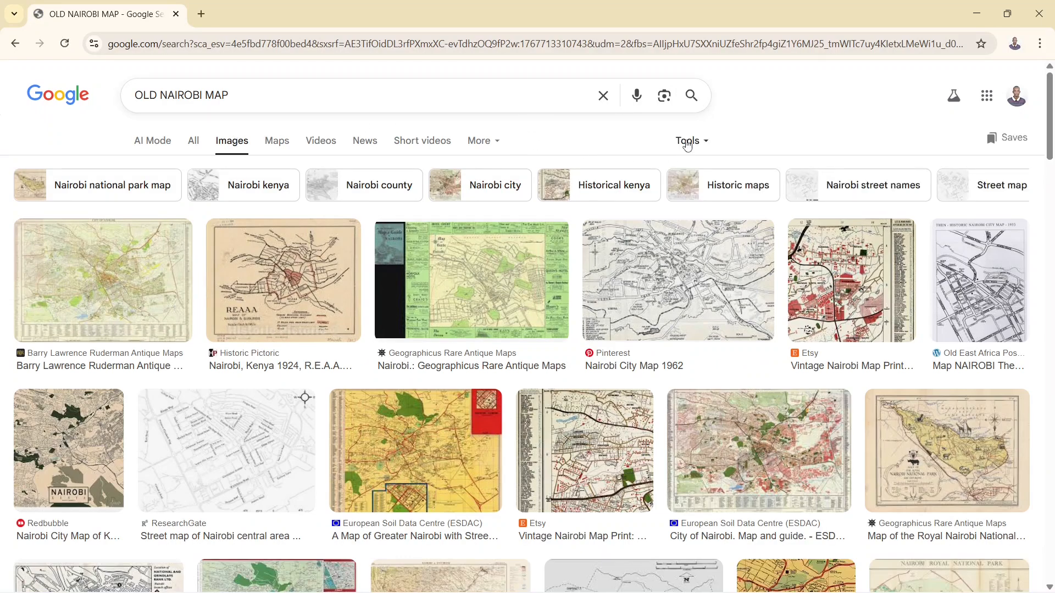
left_click(686, 142)
mouse_move(689, 176)
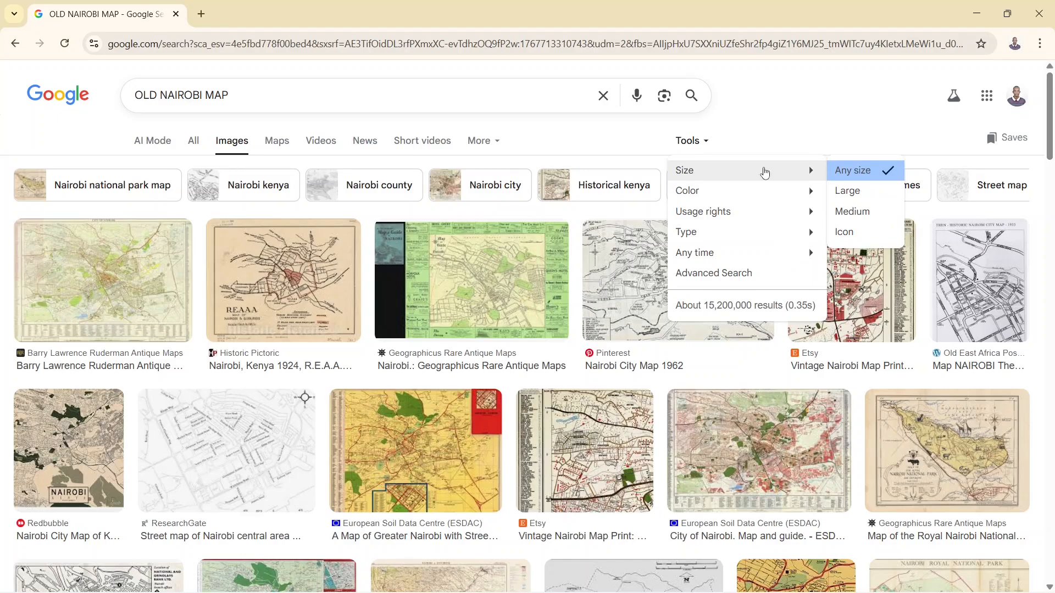
left_click(845, 191)
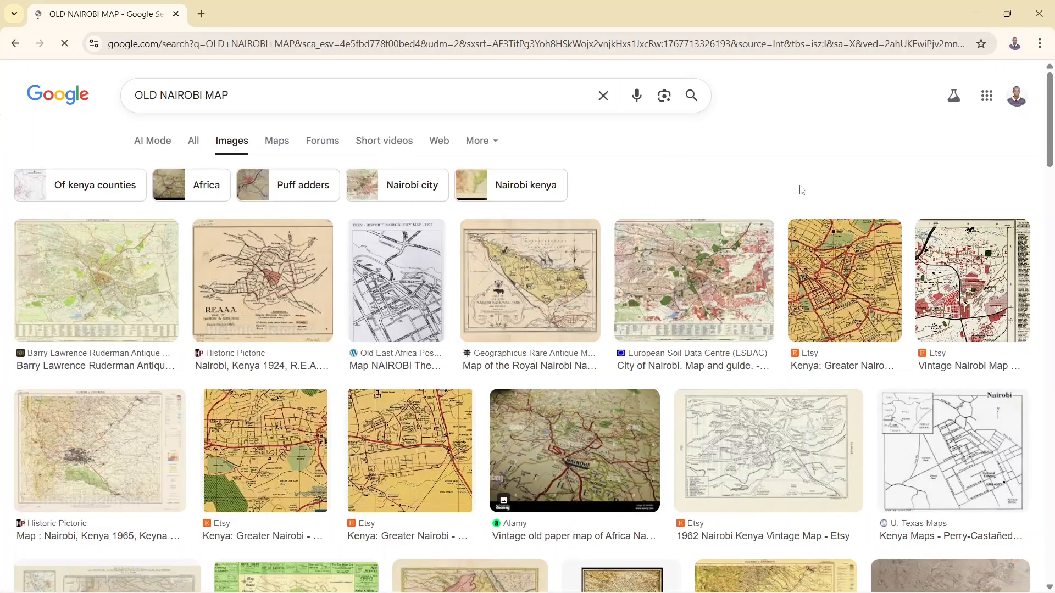
- Open the yellow Greater Nairobi map result from Nairobi Postal Codes and save its image
scroll(419, 325, "down", 5)
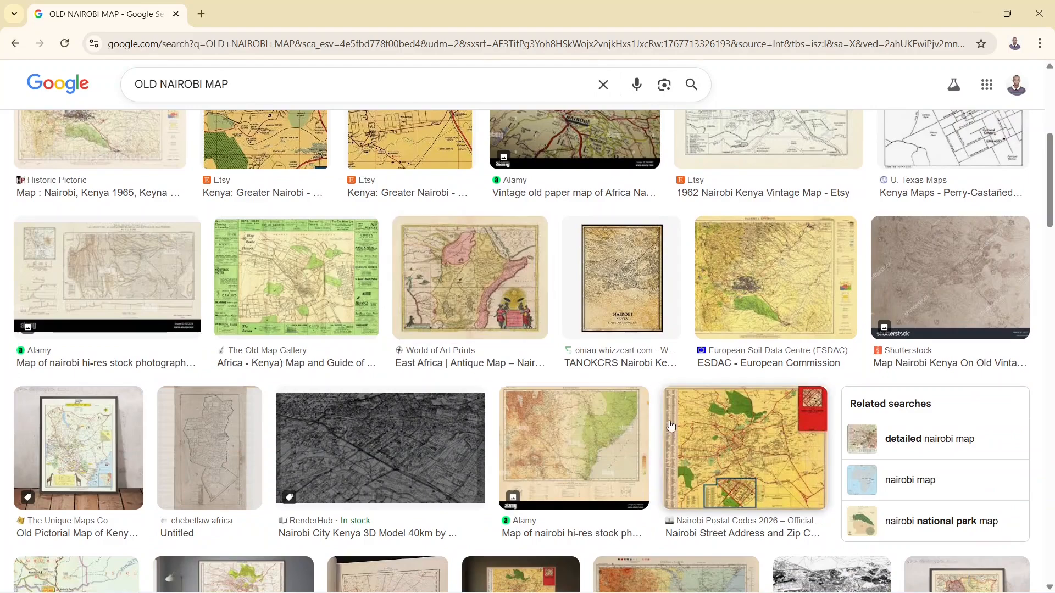
left_click(724, 454)
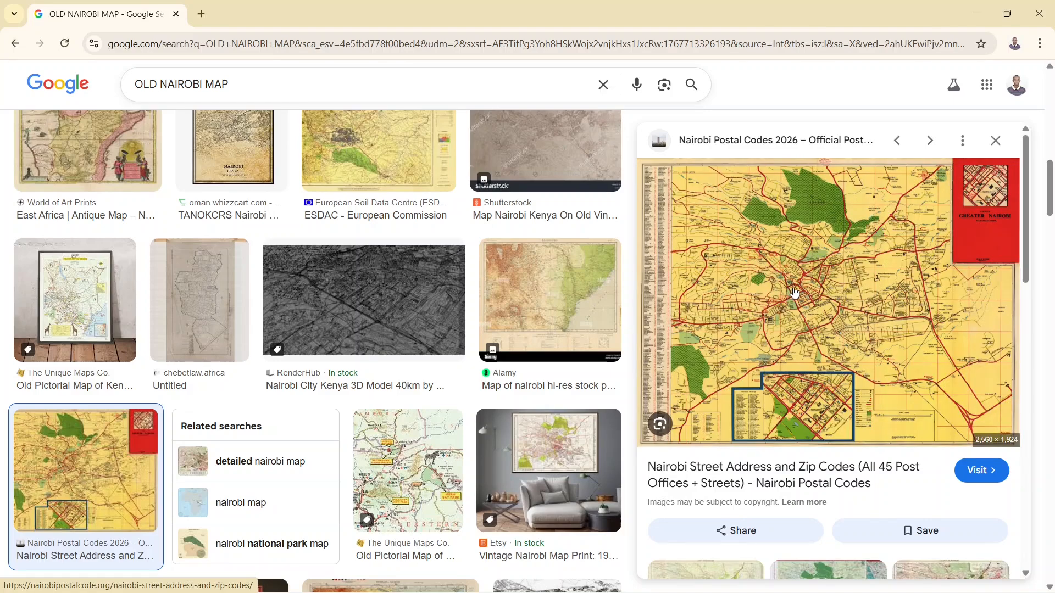
right_click(817, 297)
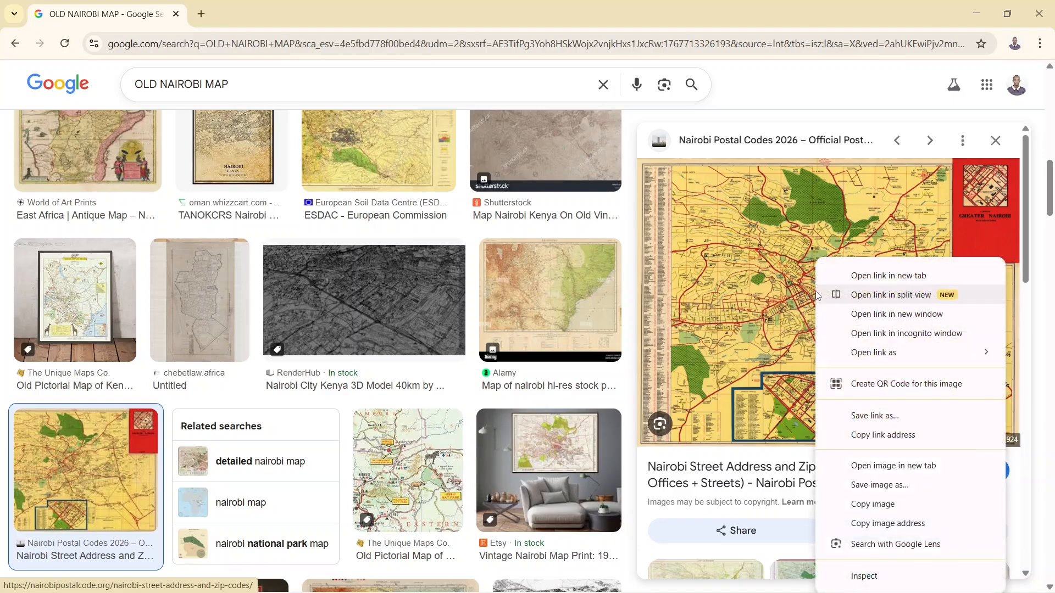
left_click(878, 488)
- Check the NAIROBI_1993 map image in the GEOREFENCE folder, then minimize the folder window
left_click(146, 38)
double_click(235, 114)
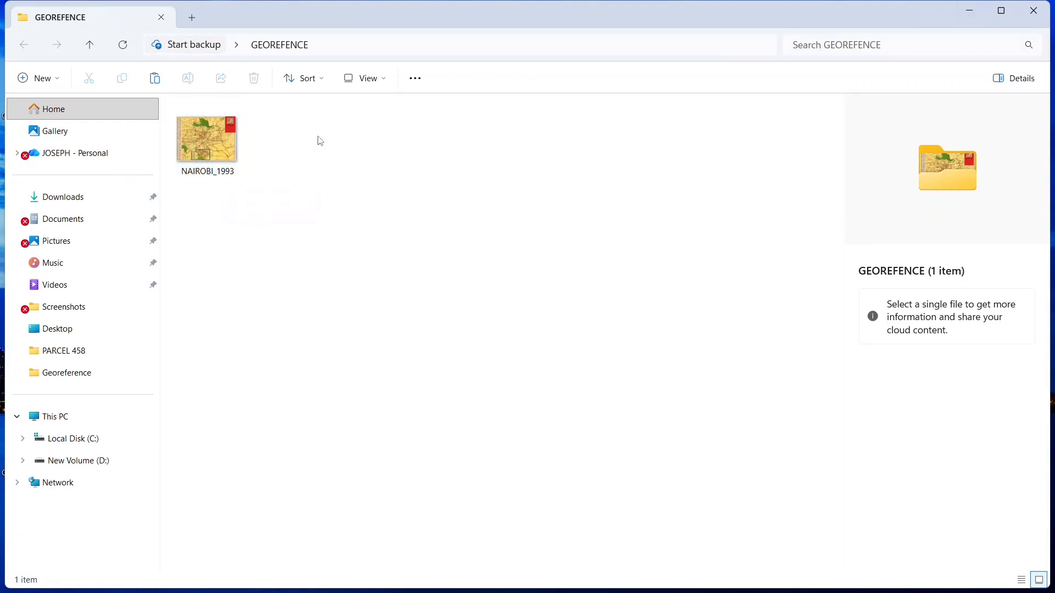
left_click(970, 13)
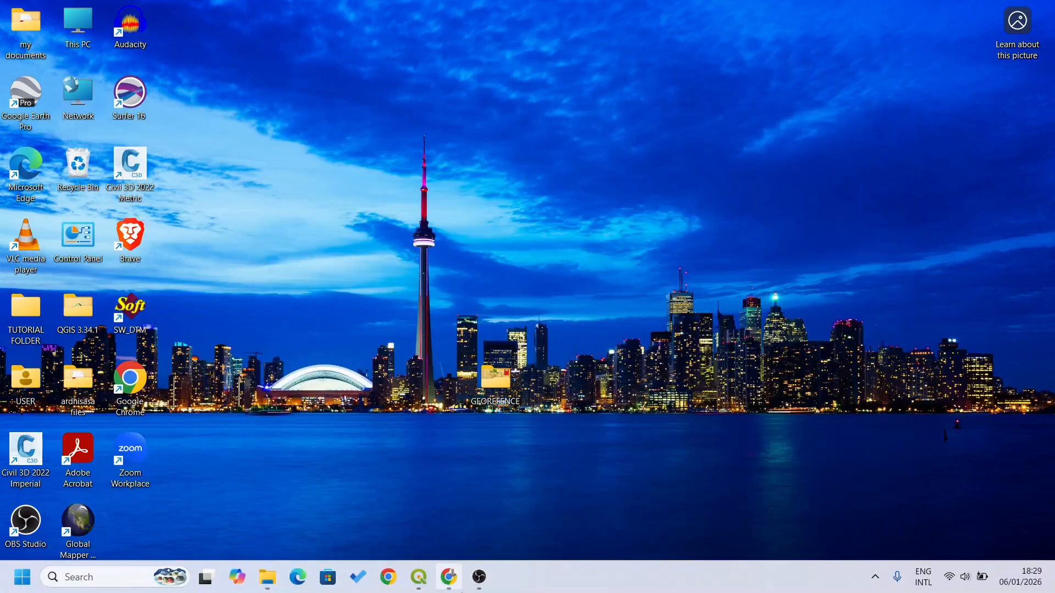
- Switch back to QGIS and locate NAIROBI on the basemap with the Nominatim Geocoder
left_click(427, 586)
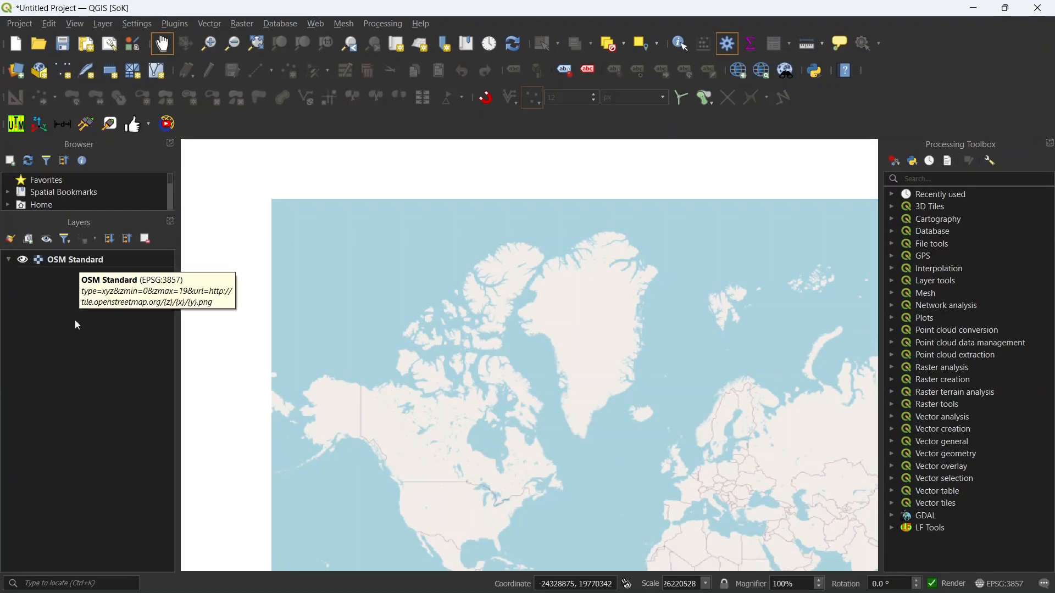
left_click(32, 584)
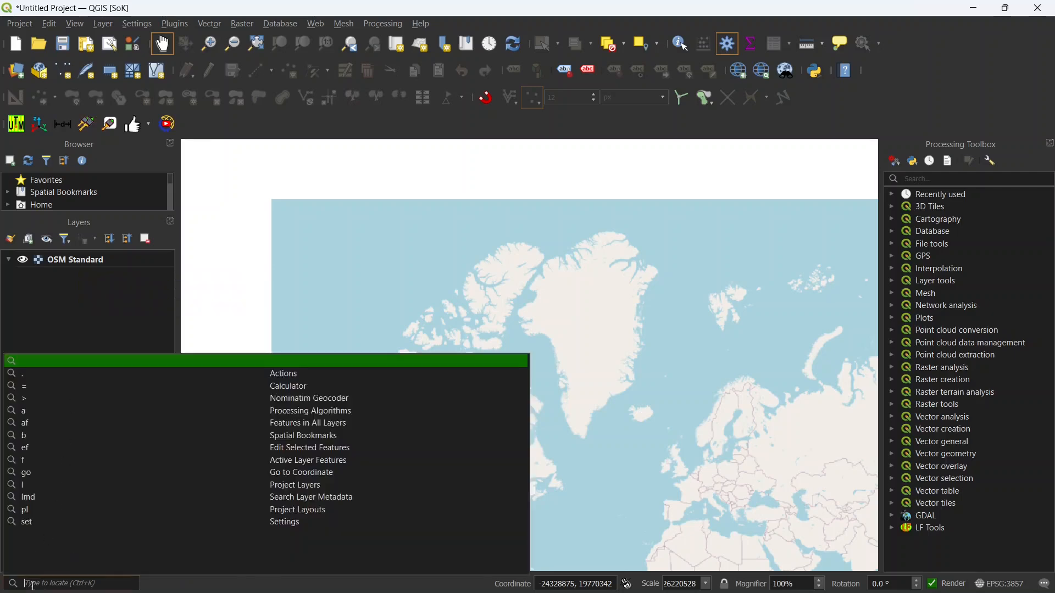
left_click(26, 397)
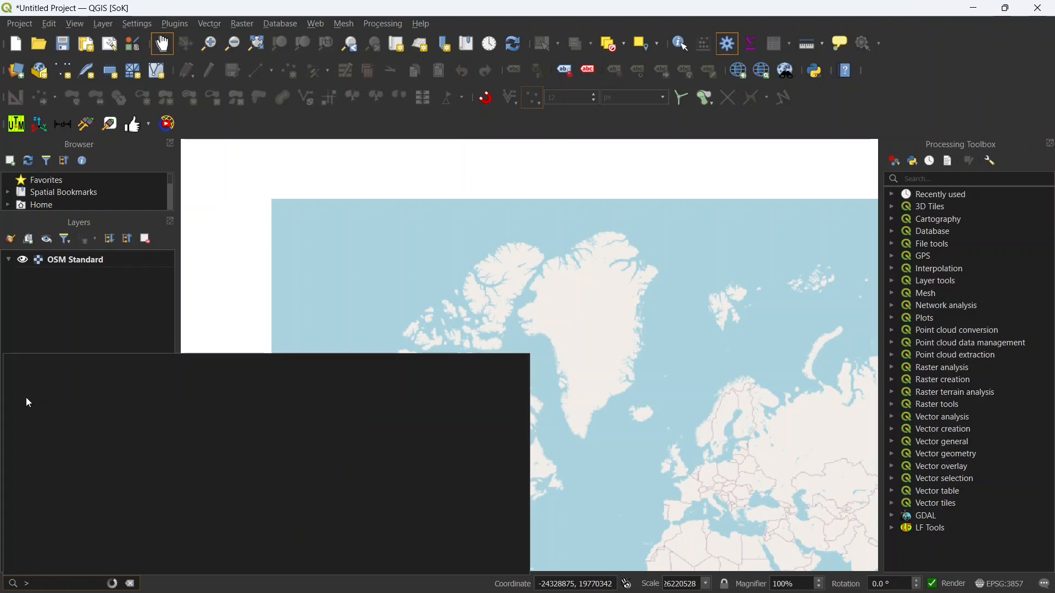
type("NAIROBI")
left_click(44, 383)
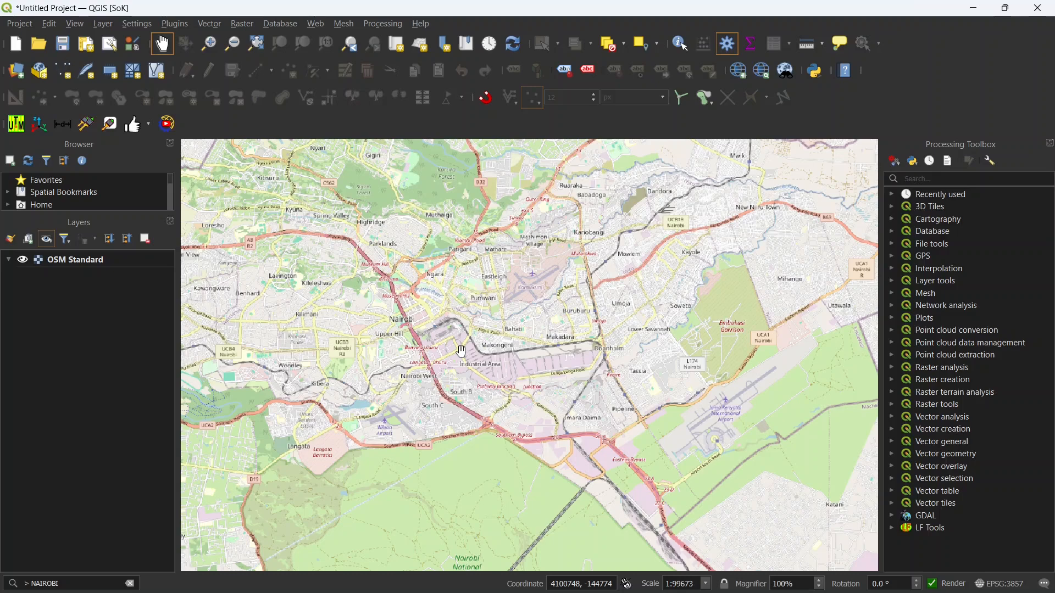
- Open the Georeferencer and load the NAIROBI_1993 raster from the GEOREFENCE folder
left_click(136, 24)
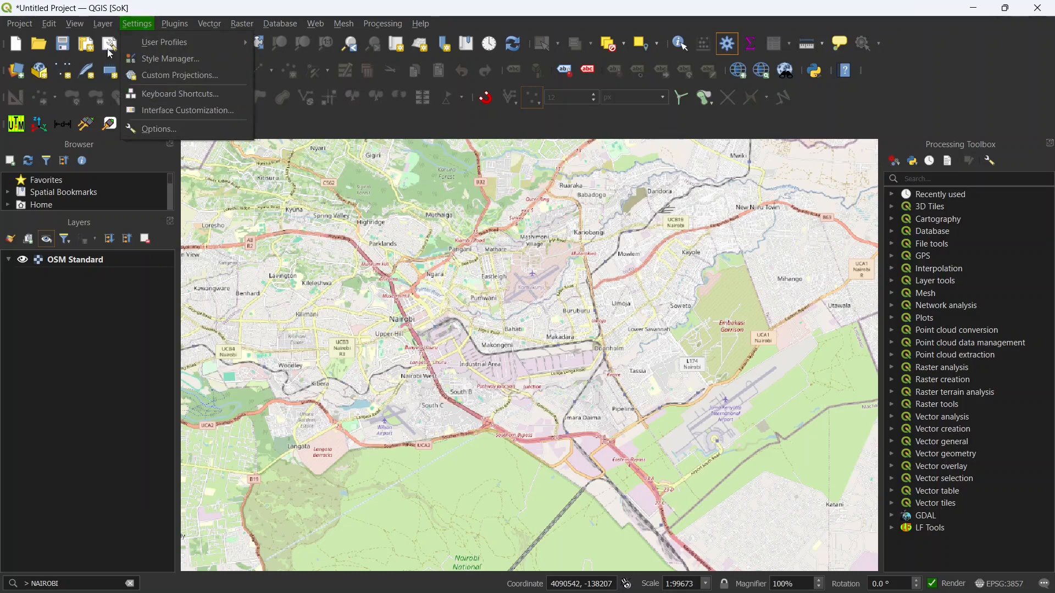
mouse_move(107, 27)
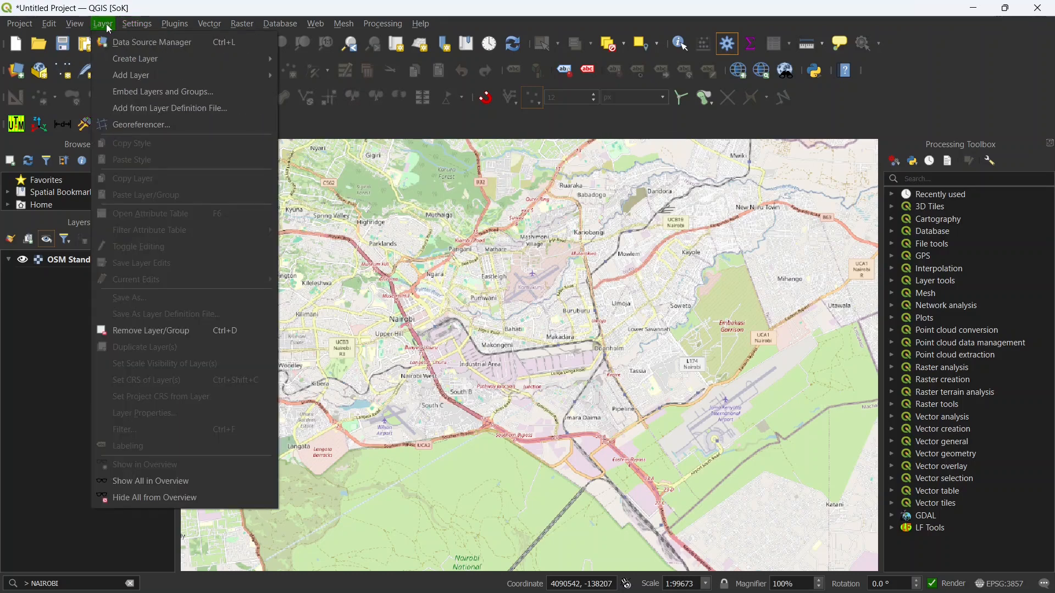
left_click(116, 124)
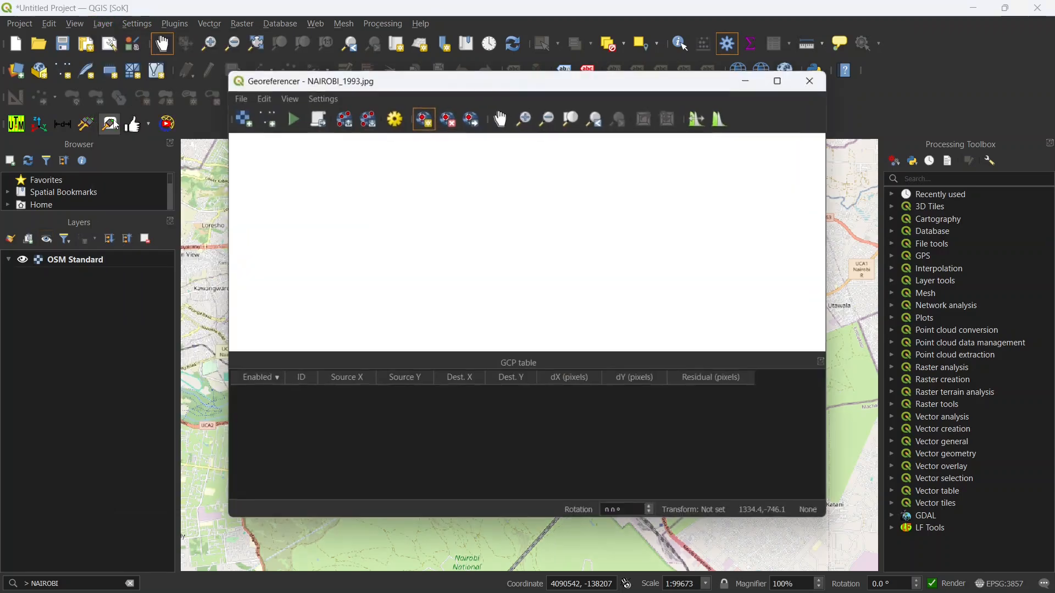
left_click(249, 126)
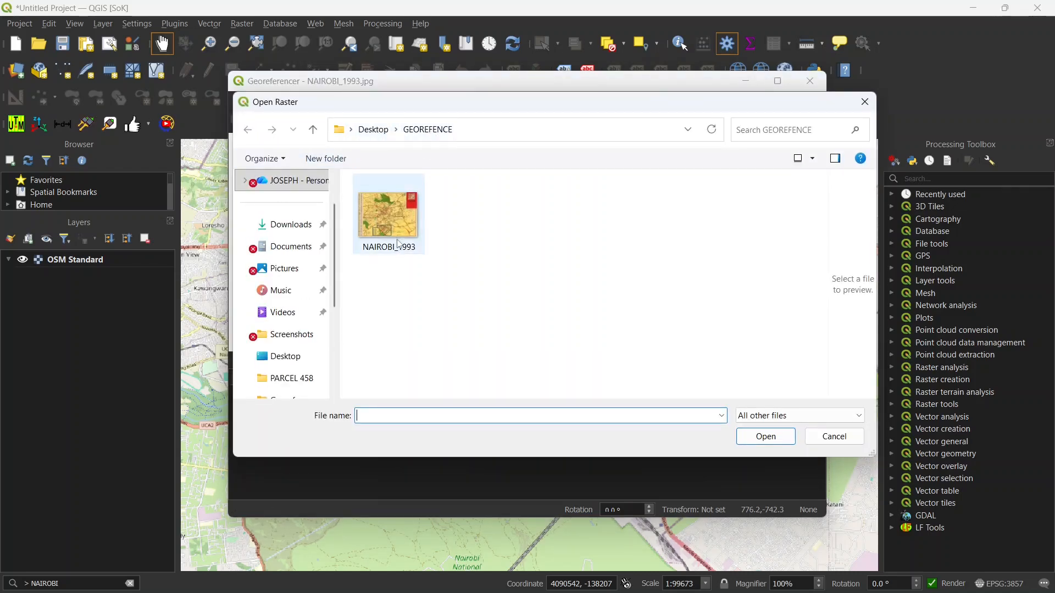
left_click(388, 223)
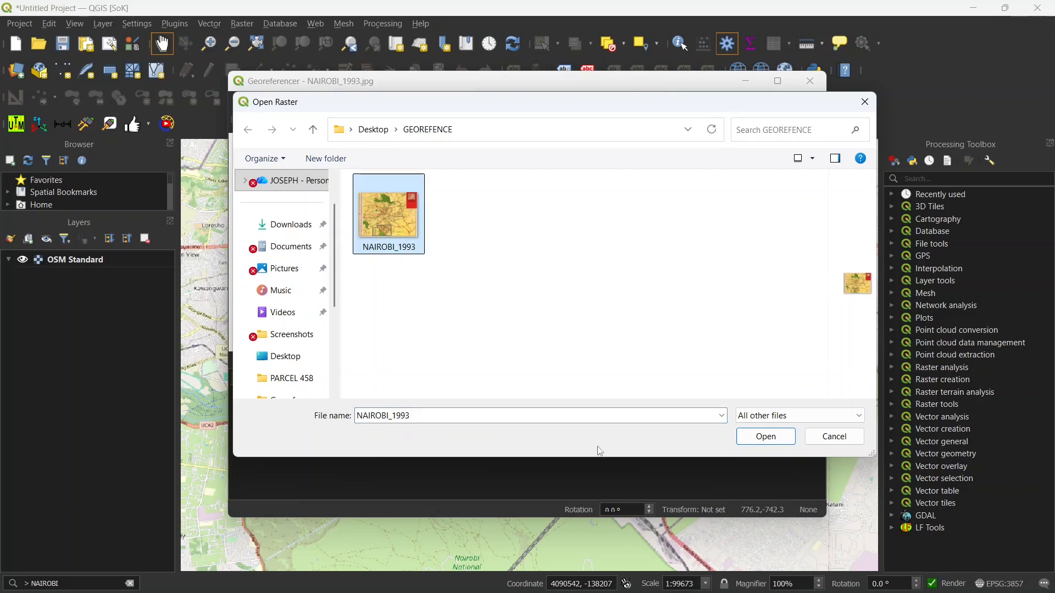
left_click(767, 437)
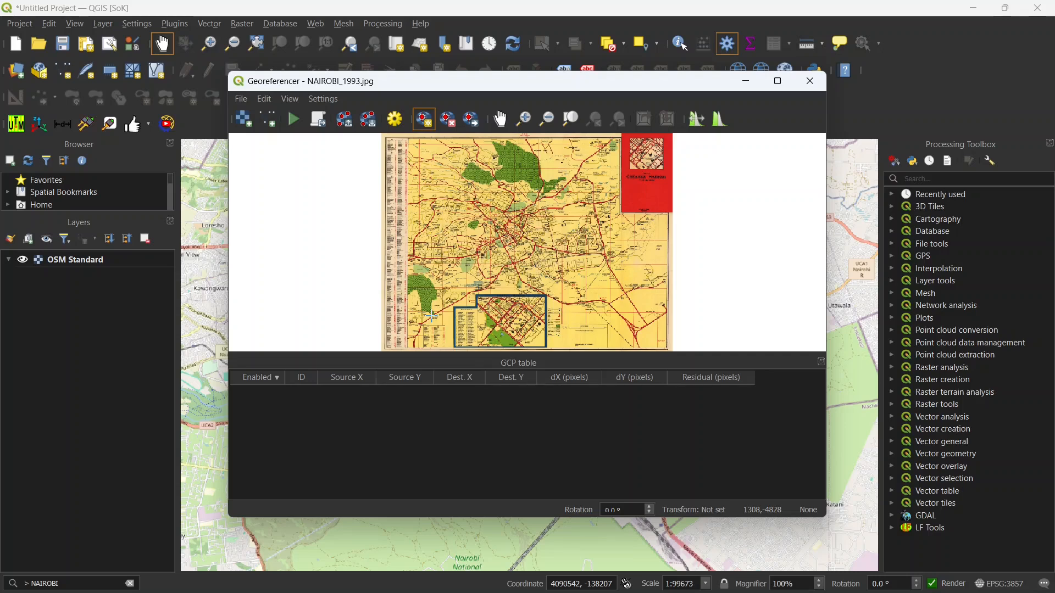
- Mark the first control point at the Uhuru Highway and University Way roundabout on the scanned map
scroll(459, 285, "up", 5)
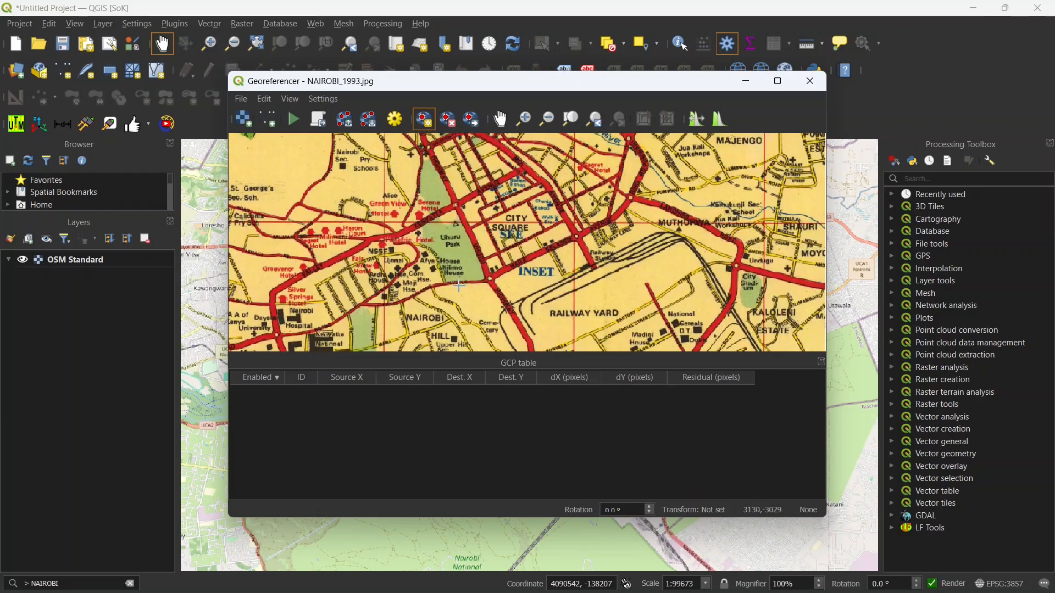
left_click_drag(454, 257, 513, 342)
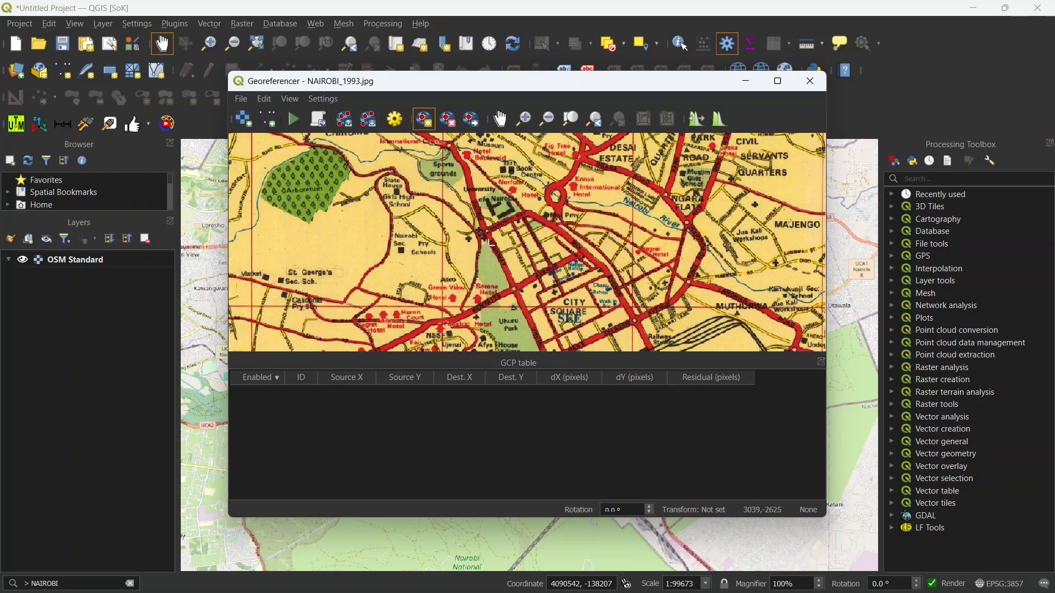
scroll(491, 241, "up", 4)
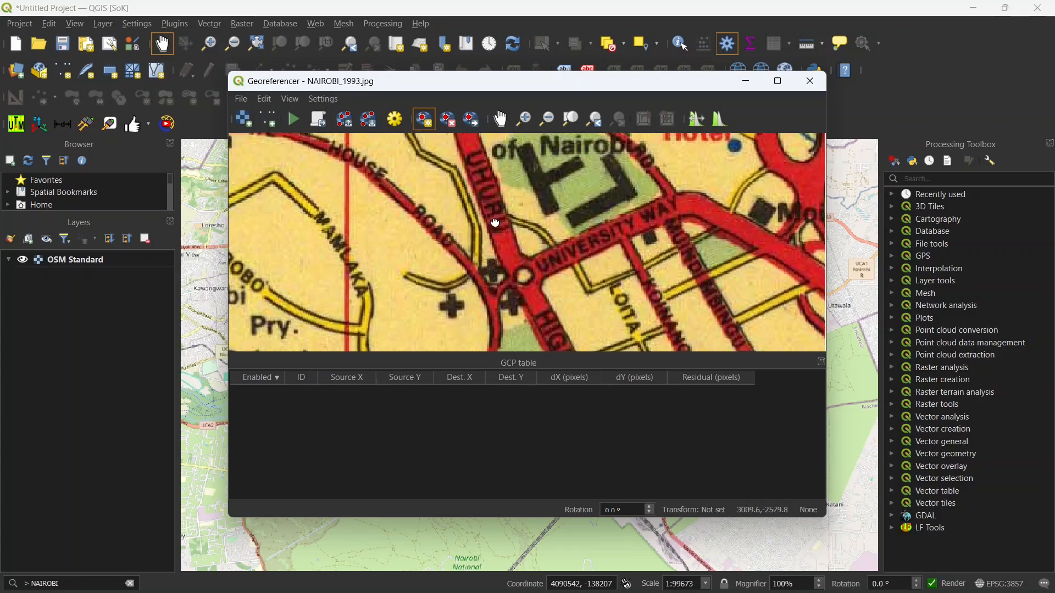
left_click_drag(496, 227, 477, 154)
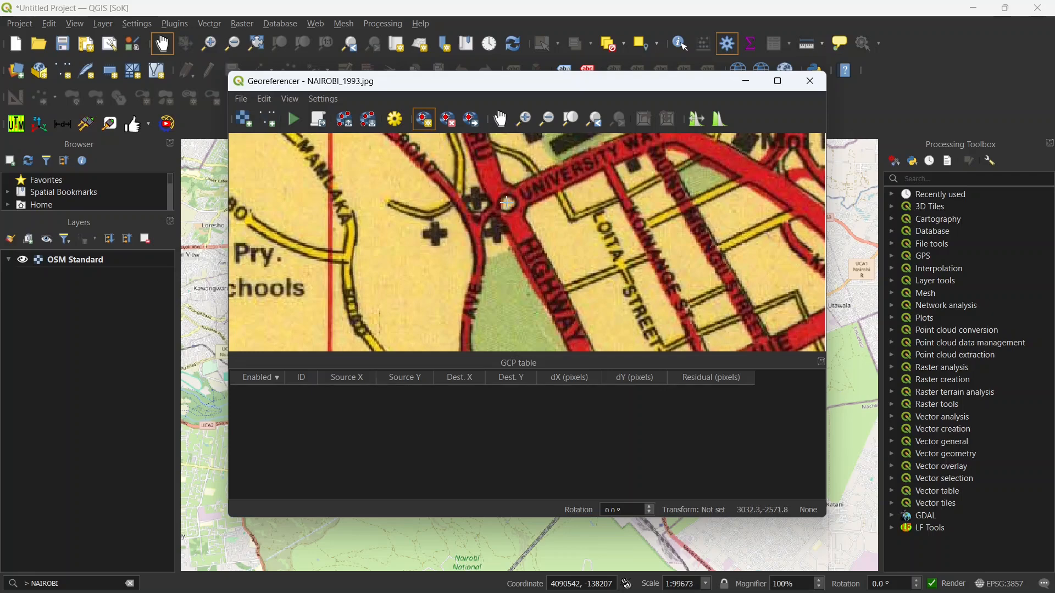
left_click(506, 206)
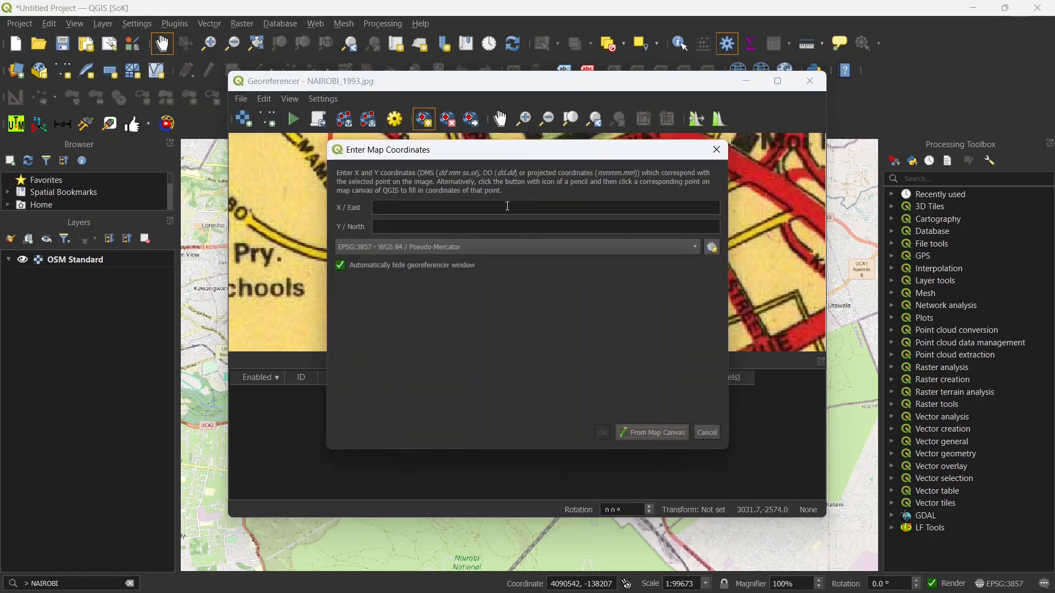
- Match the point to the same roundabout on the basemap at about X 4098226, Y -142697, and accept the coordinates
left_click(644, 432)
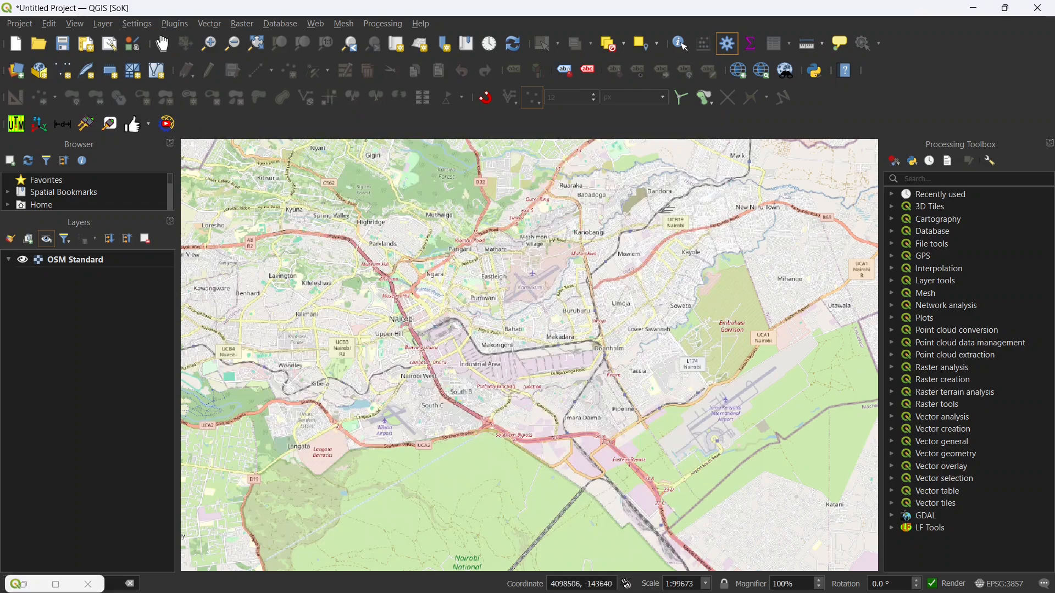
scroll(394, 326, "up", 2)
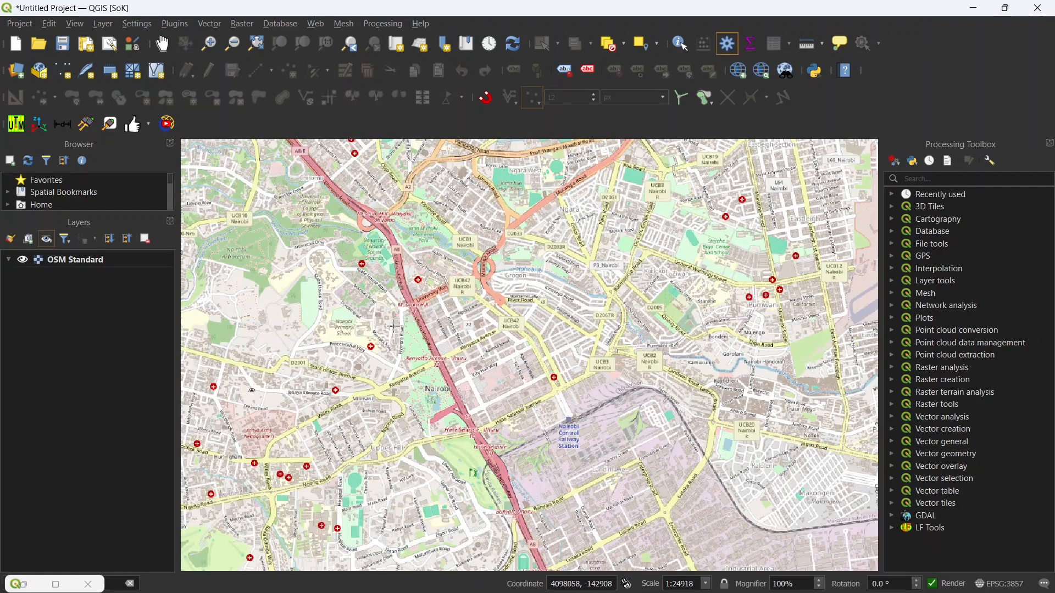
scroll(395, 327, "up", 3)
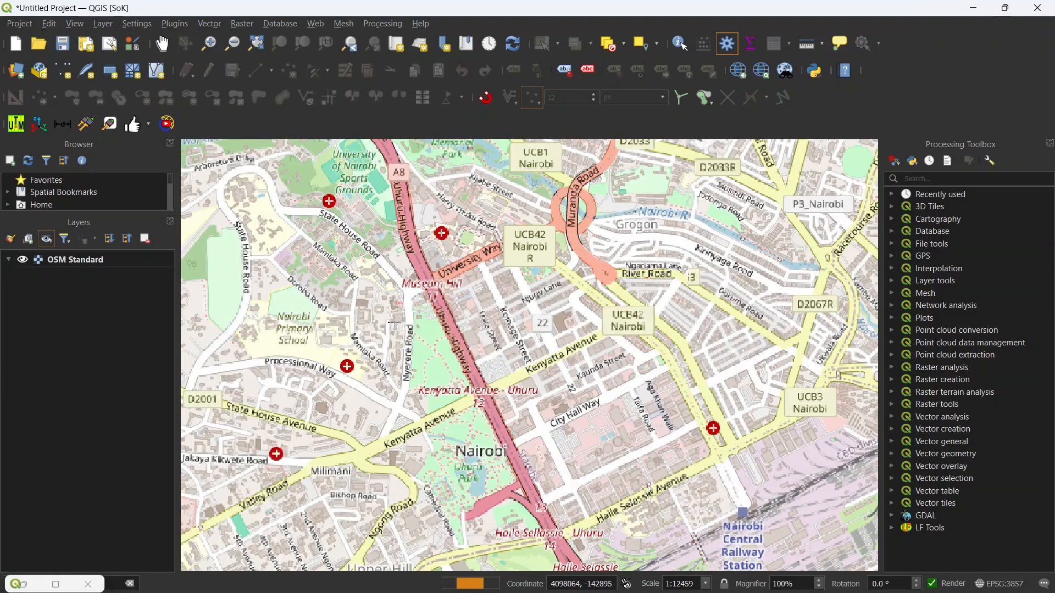
left_click_drag(402, 192, 394, 268)
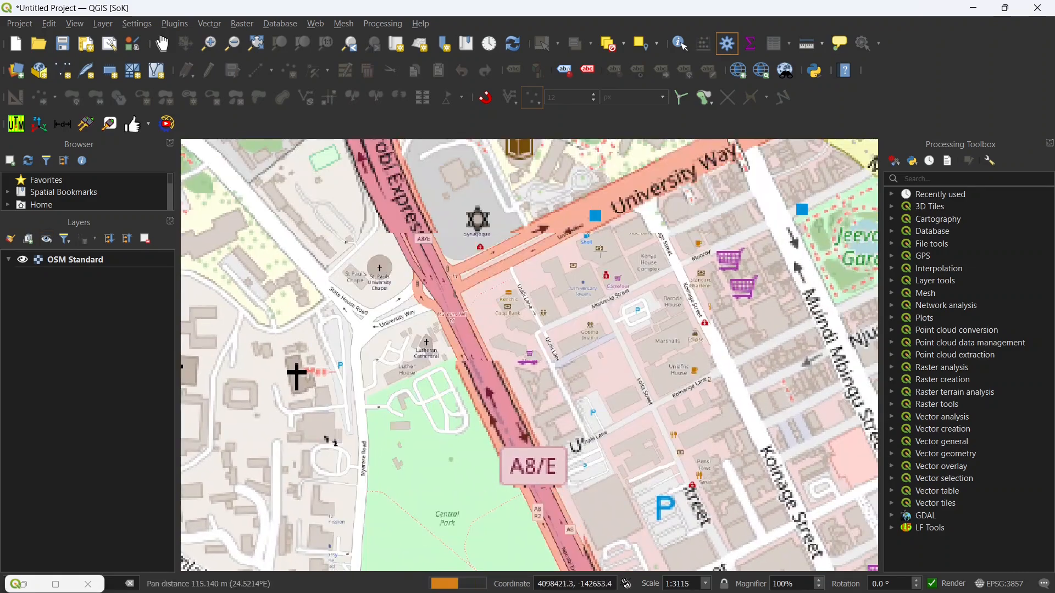
left_click_drag(496, 208, 489, 255)
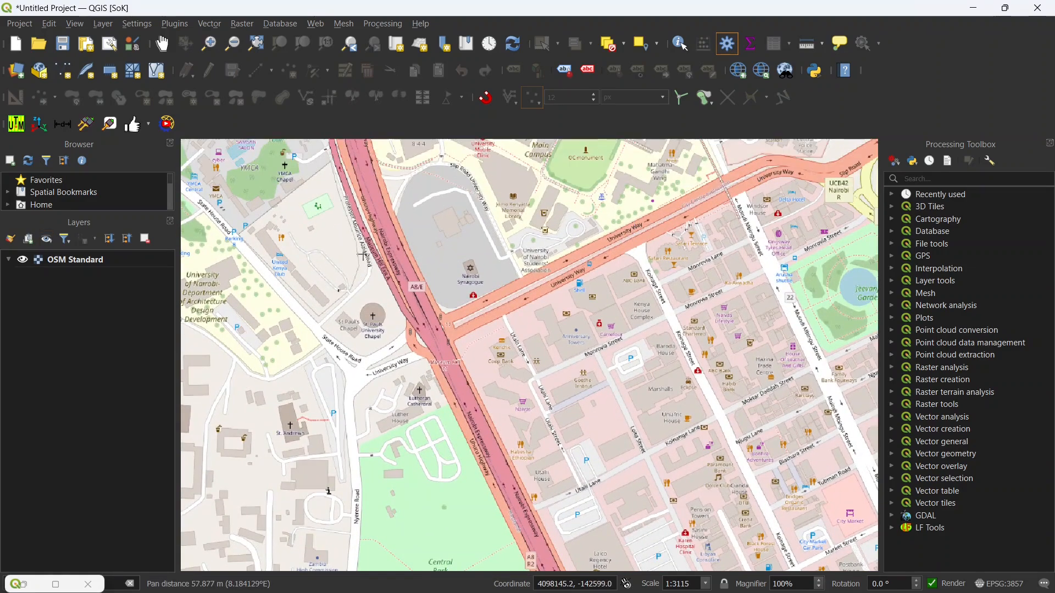
scroll(366, 257, "up", 1)
left_click_drag(490, 389, 467, 336)
scroll(467, 336, "up", 2)
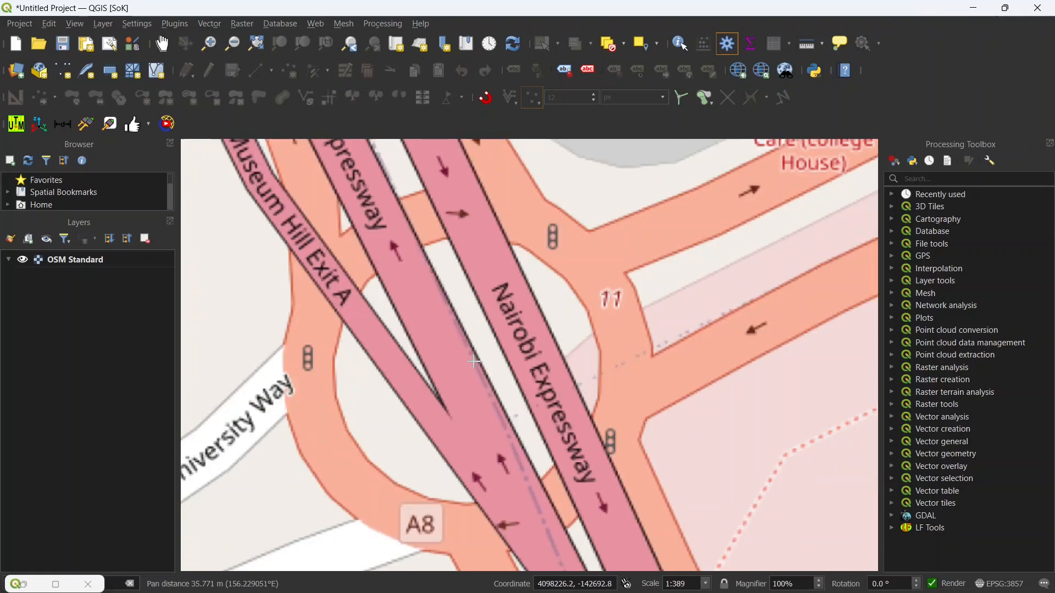
left_click(474, 387)
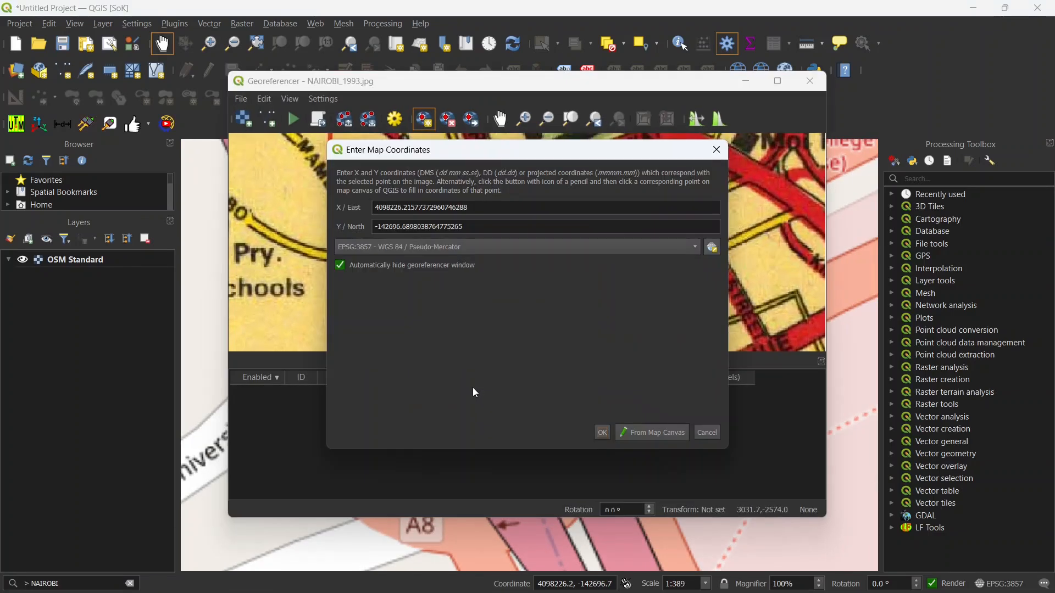
left_click(606, 432)
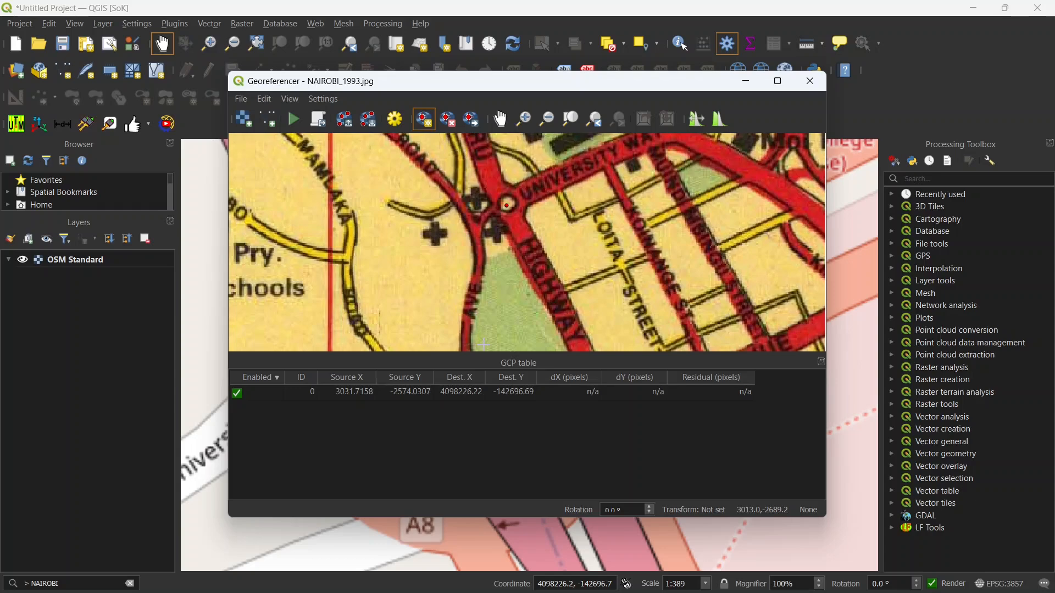
- Mark the second control point at the main road junction just south of Agri National Lab on the scanned map
scroll(416, 303, "down", 2)
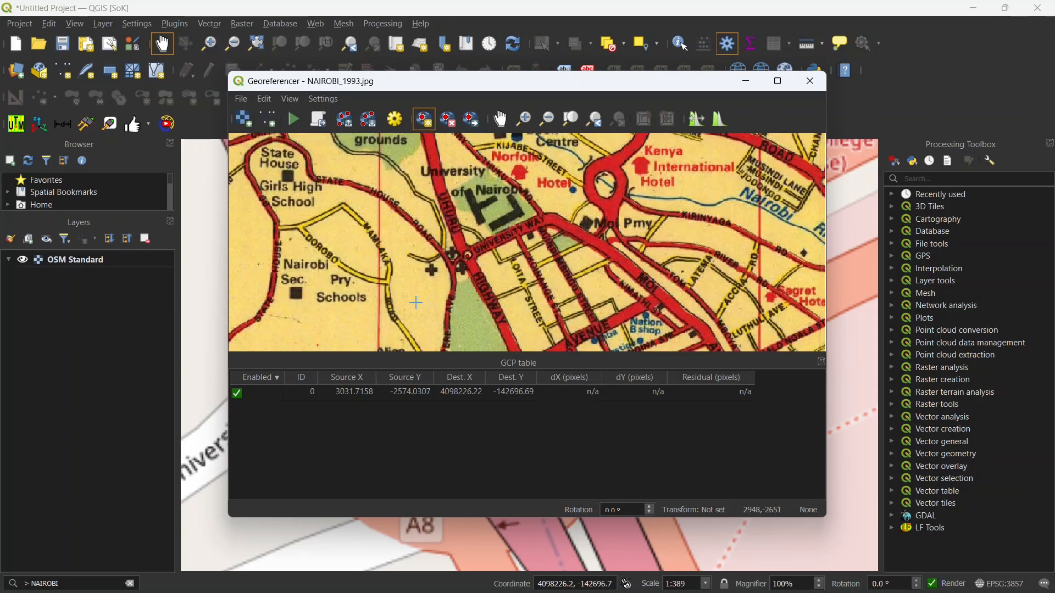
scroll(405, 275, "down", 3)
scroll(285, 159, "up", 4)
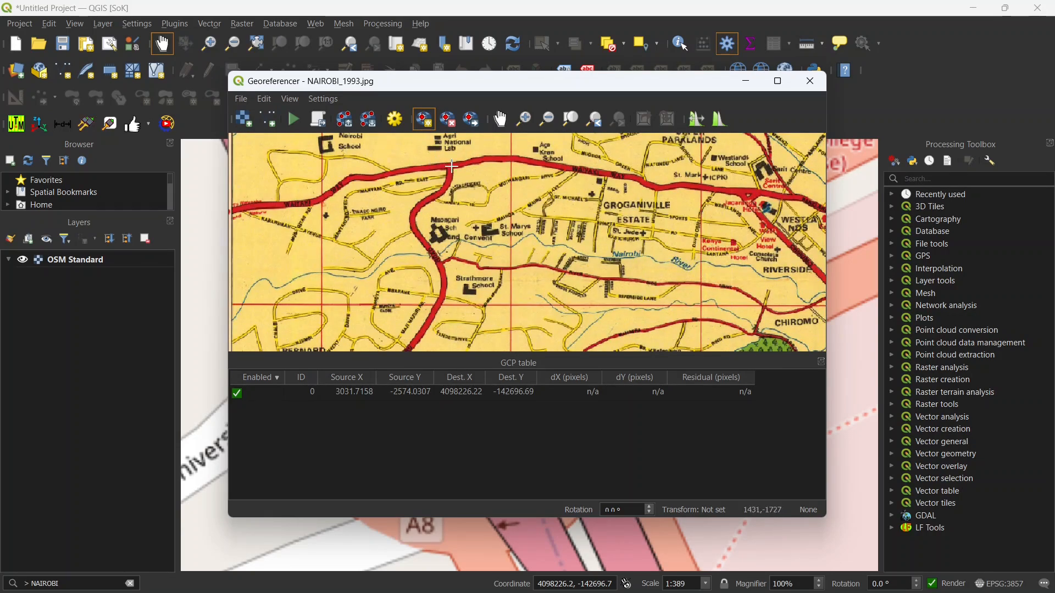
left_click_drag(451, 166, 445, 199)
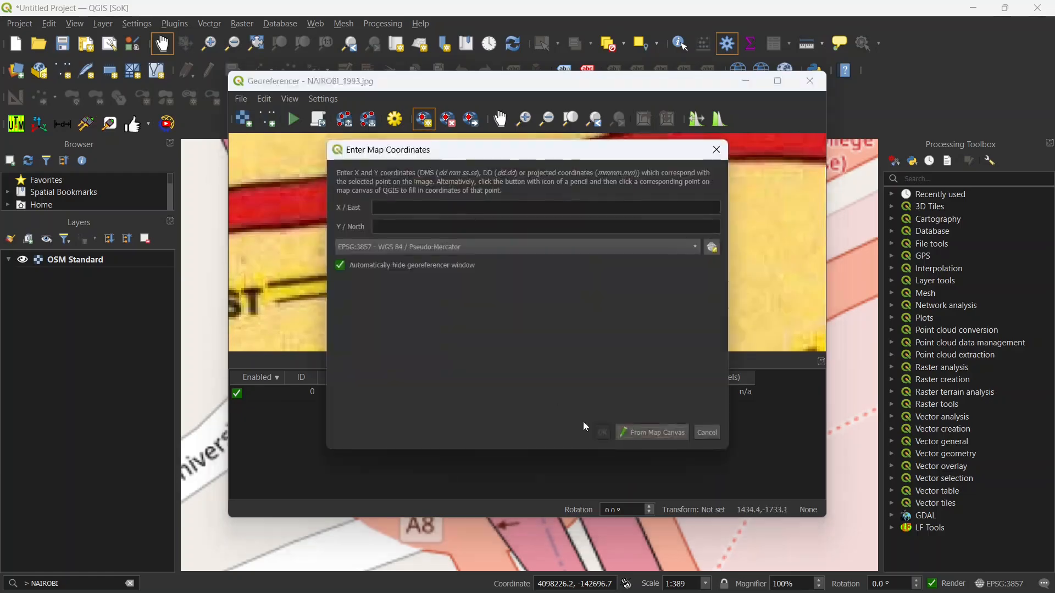
- Match the second point to the Waiyaki Way junction east of Nairobi School on the basemap, at about X 4093878, Y -140236
left_click(653, 430)
scroll(556, 459, "down", 2)
scroll(572, 462, "up", 2)
left_click_drag(307, 330, 424, 278)
left_click_drag(670, 269, 434, 280)
scroll(436, 282, "up", 1)
left_click_drag(610, 352, 430, 422)
scroll(434, 451, "up", 2)
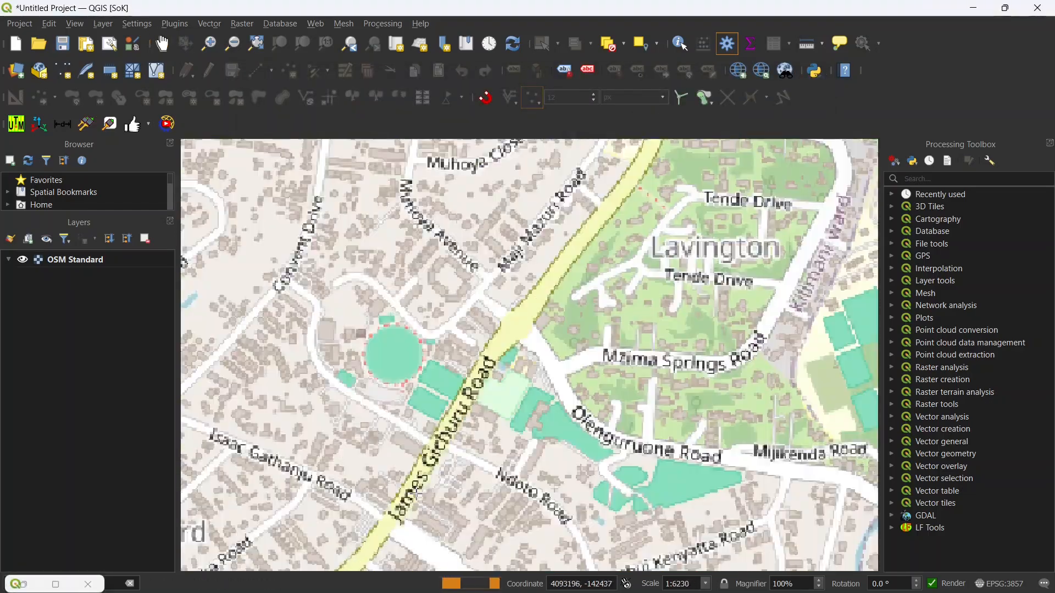
scroll(464, 412, "down", 2)
left_click_drag(516, 212, 503, 296)
scroll(502, 297, "up", 1)
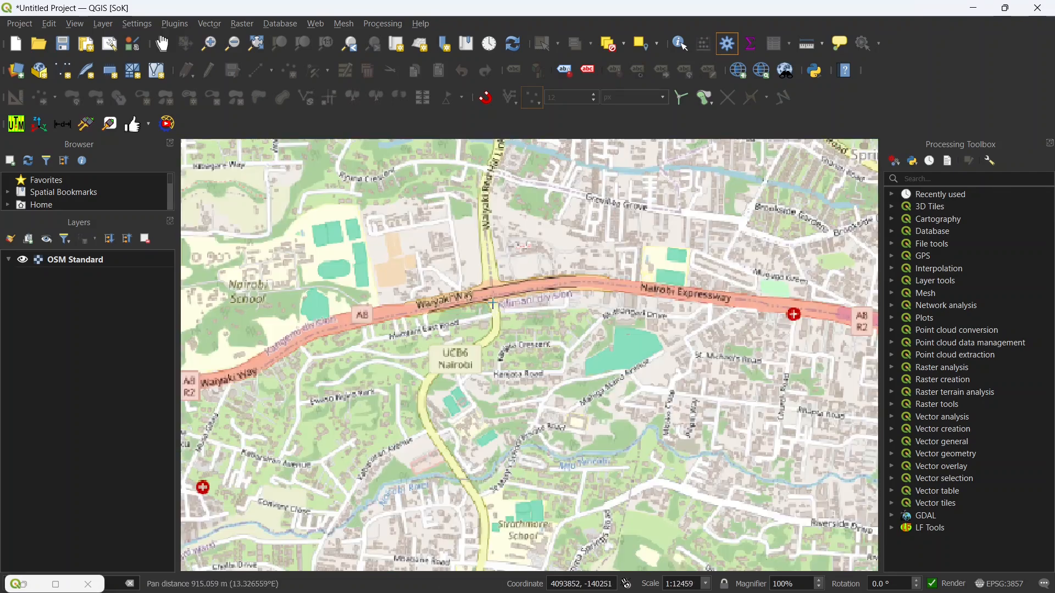
scroll(502, 297, "up", 1)
left_click(503, 296)
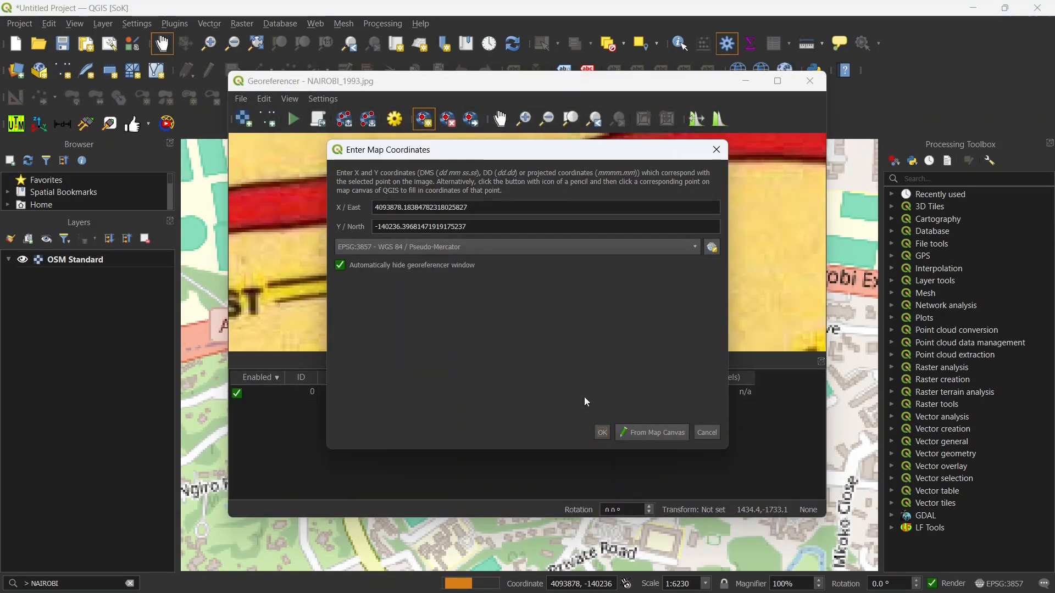
left_click(602, 433)
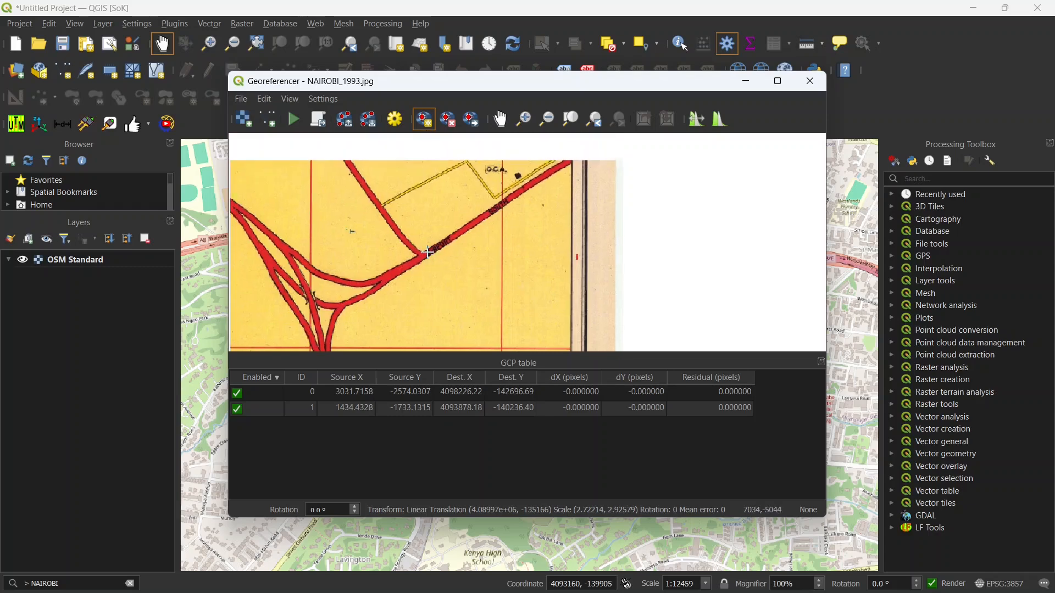
- Add a third control point at the Airport South Road junction, matched on the basemap at about X 4109319, Y -149574
scroll(453, 336, "down", 1)
scroll(399, 287, "up", 1)
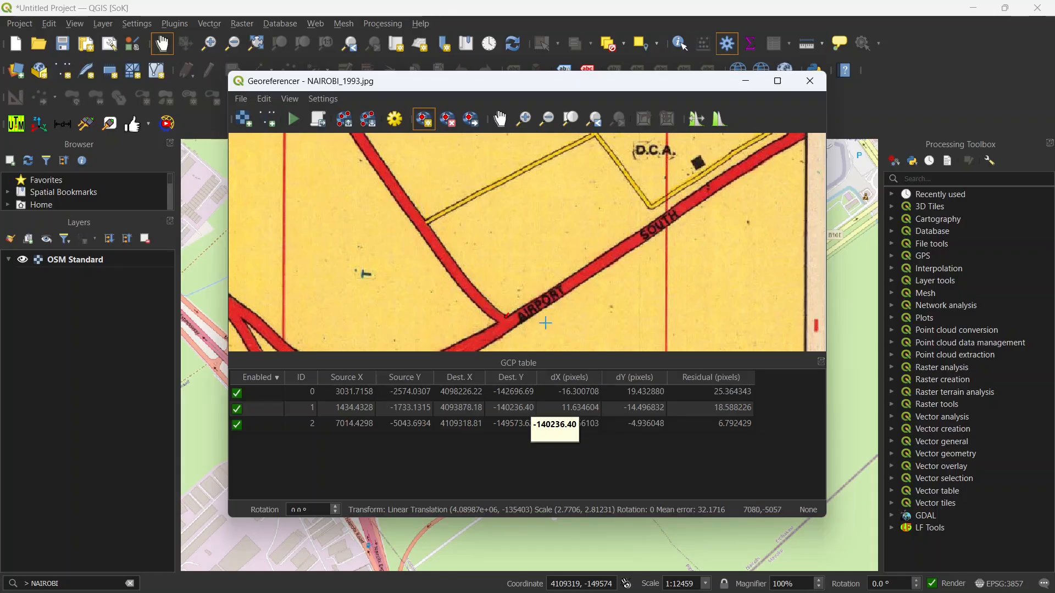
- Add a fourth control point at the Airport North Road crossing, matched on the basemap at about X 4107700, Y -147311
scroll(530, 299, "down", 2)
scroll(486, 303, "up", 3)
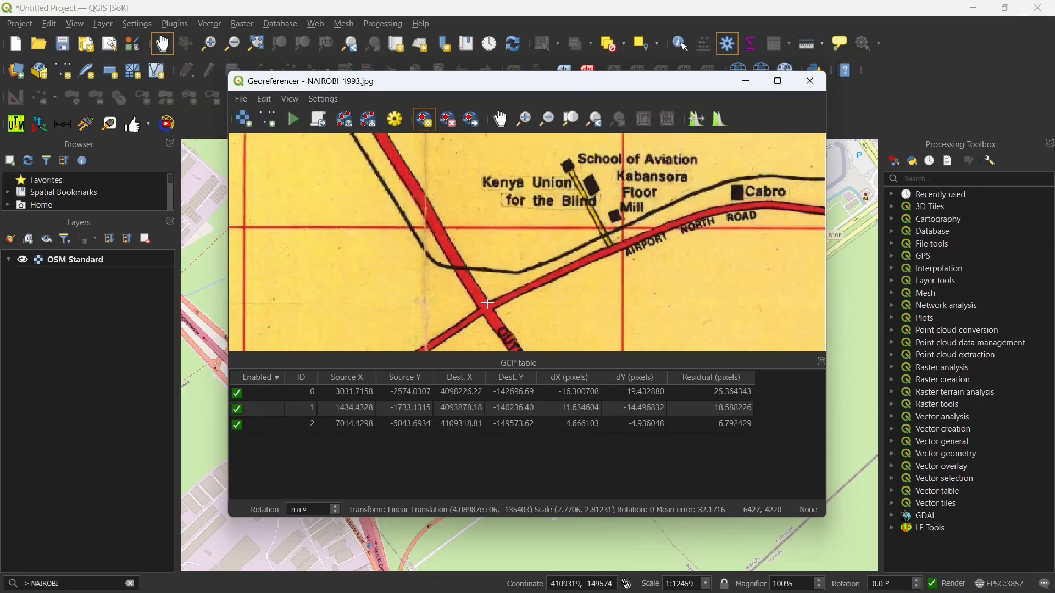
left_click(490, 302)
left_click(652, 432)
scroll(569, 429, "down", 1)
scroll(414, 338, "up", 1)
left_click(414, 339)
left_click(602, 431)
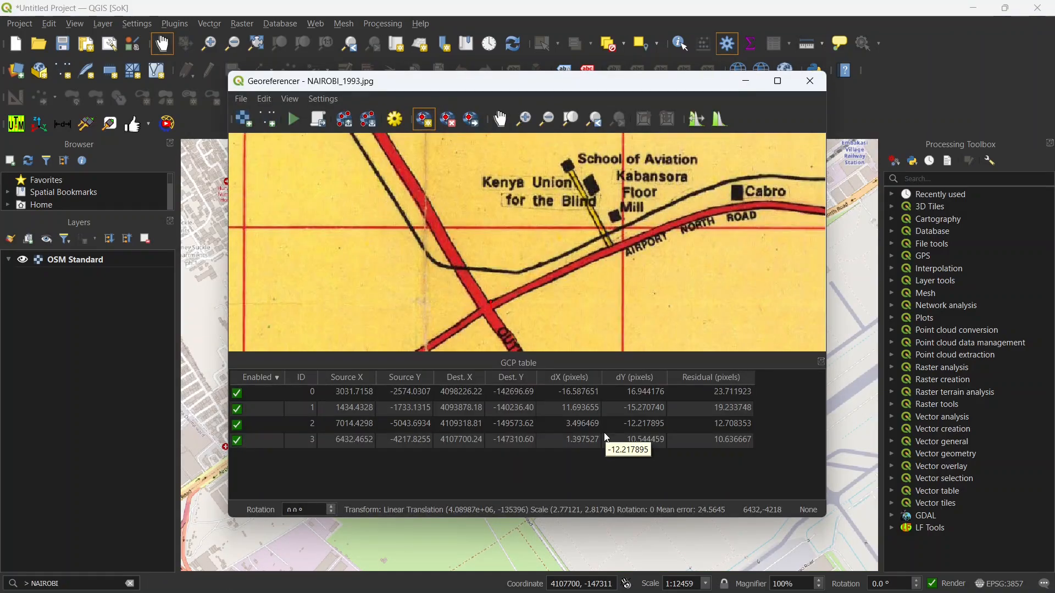
- Mark the fifth control point at the road junction beside Brookhouse School and the Esso Petrol Station on the scanned map
scroll(505, 203, "down", 5)
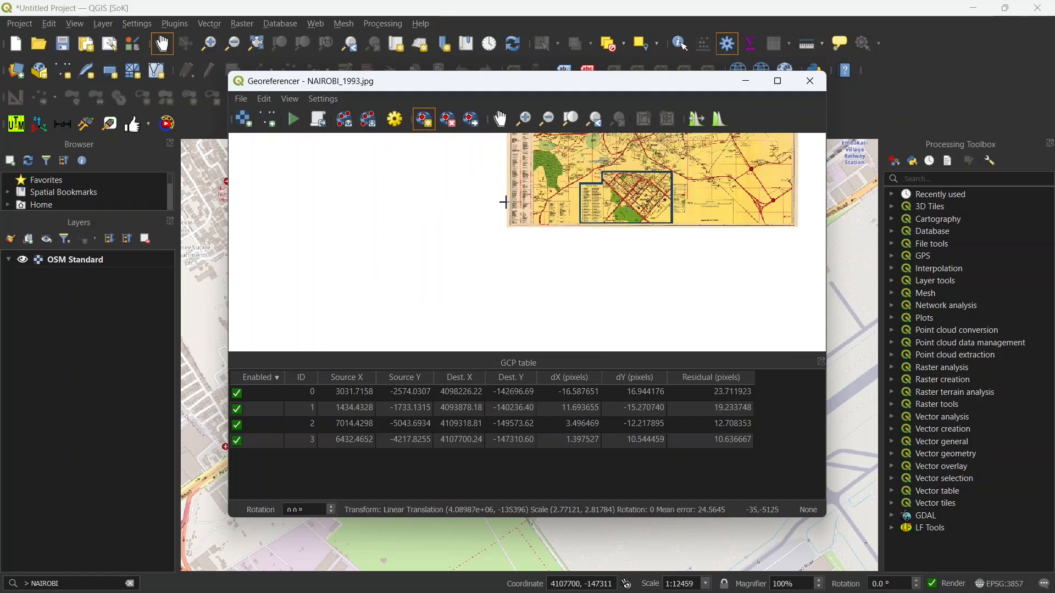
scroll(577, 297, "up", 4)
left_click_drag(576, 297, 515, 272)
scroll(505, 349, "down", 1)
scroll(486, 292, "up", 4)
left_click(462, 315)
- Match the fifth point to the Langata Road and Magadi Road junction on the basemap, at about X 4092817, Y -149509
left_click(653, 433)
scroll(467, 338, "down", 4)
left_click_drag(416, 336, 610, 313)
scroll(480, 313, "up", 1)
scroll(456, 326, "up", 1)
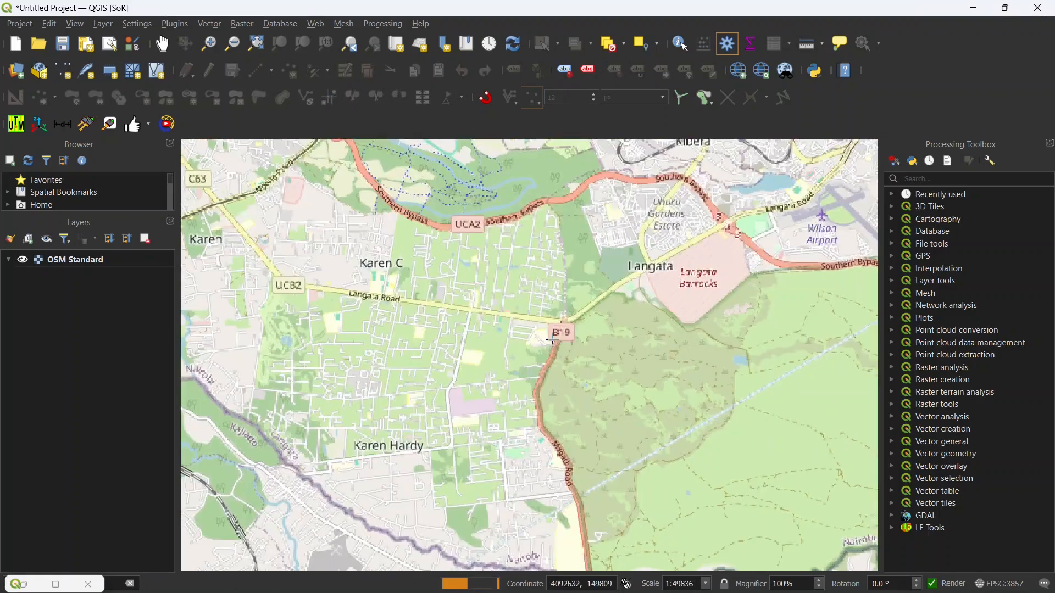
scroll(552, 341, "up", 2)
left_click(485, 372)
left_click(604, 433)
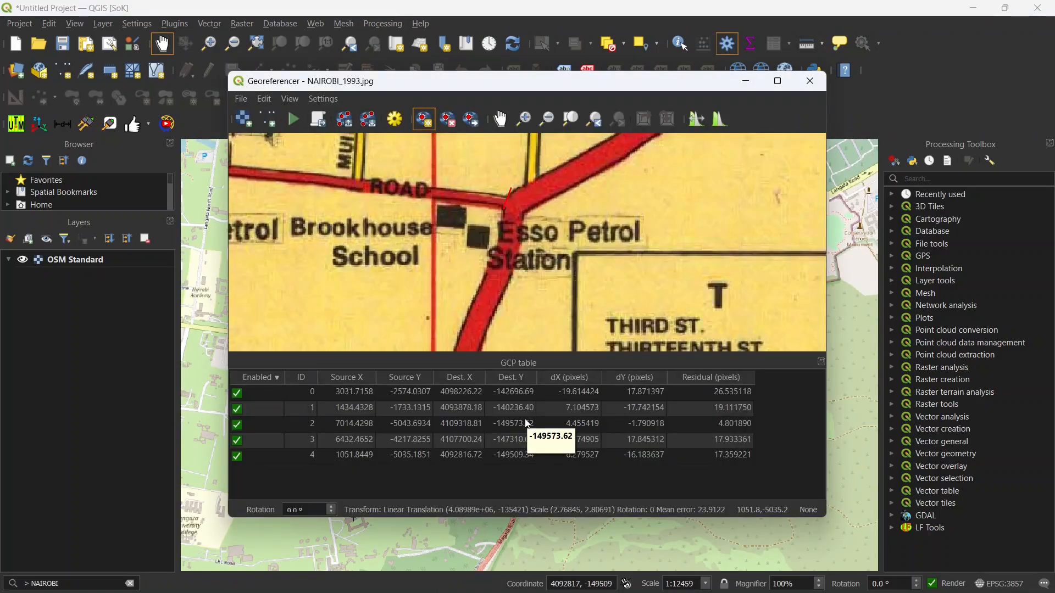
- Add a sixth control point at the main road junction near Kariobangi, matched on the basemap at about X 4105354, Y -140540
scroll(473, 283, "down", 5)
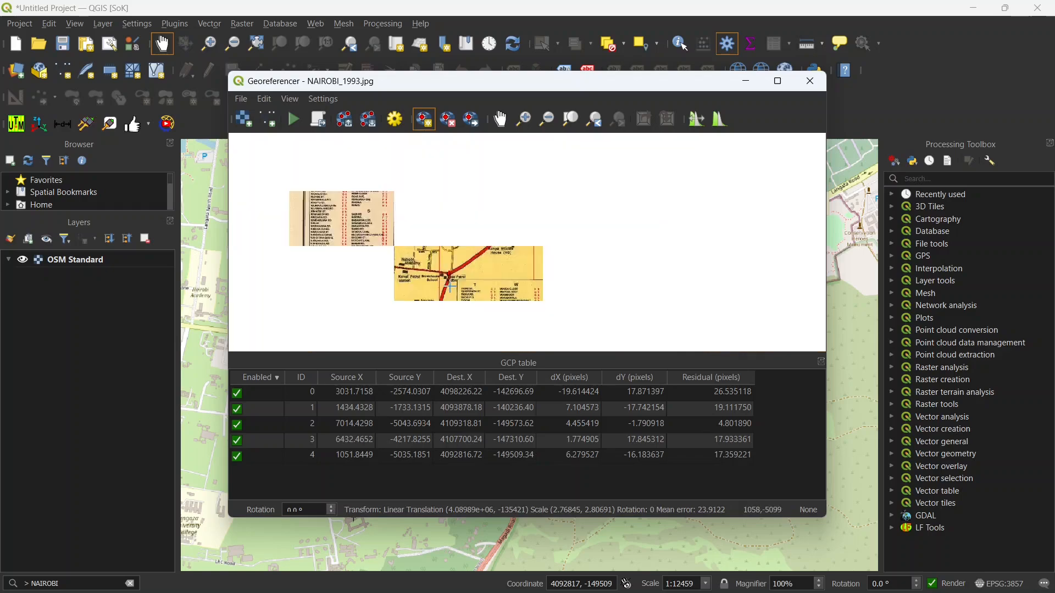
scroll(472, 283, "up", 5)
left_click(473, 283)
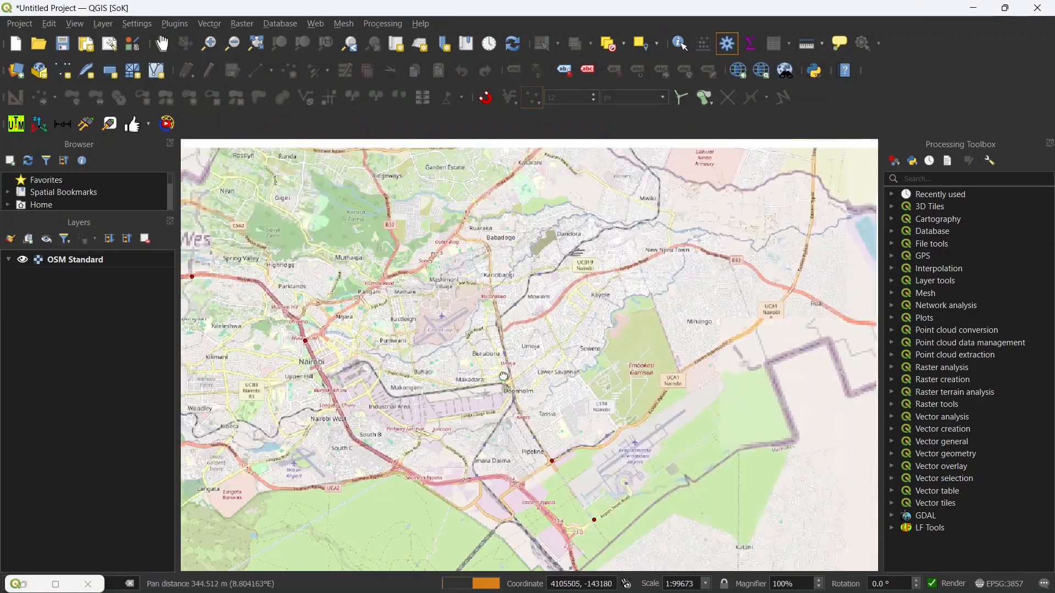
left_click_drag(503, 376, 517, 409)
scroll(504, 317, "up", 5)
left_click(506, 306)
left_click(603, 431)
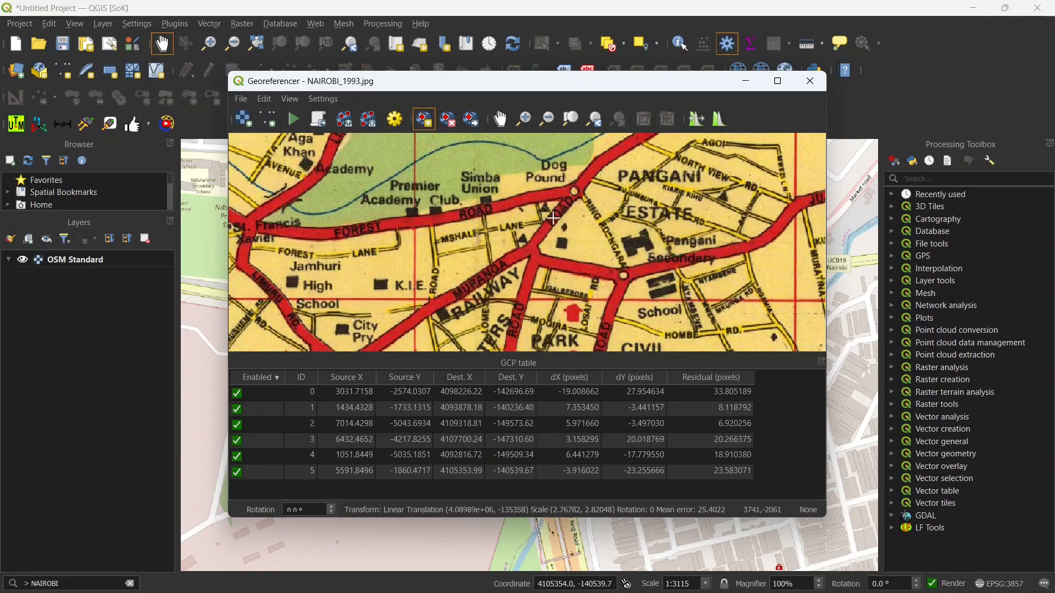
- Mark a seventh control point at the Forest Road roundabout near Dog Pound in Pangani and pick its location on the basemap
scroll(575, 196, "up", 2)
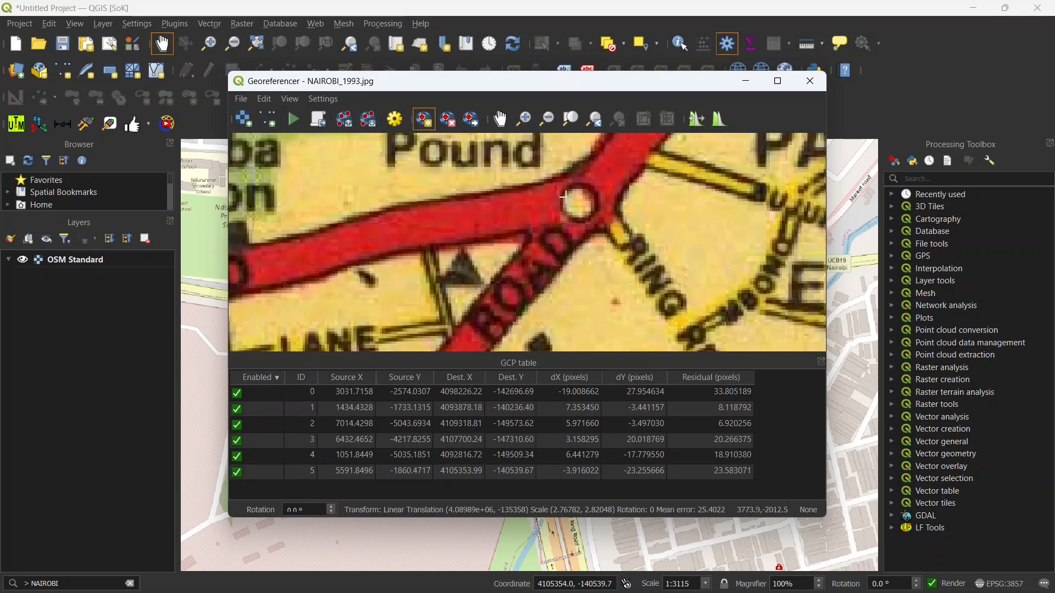
left_click(534, 234)
left_click(638, 431)
scroll(394, 372, "down", 5)
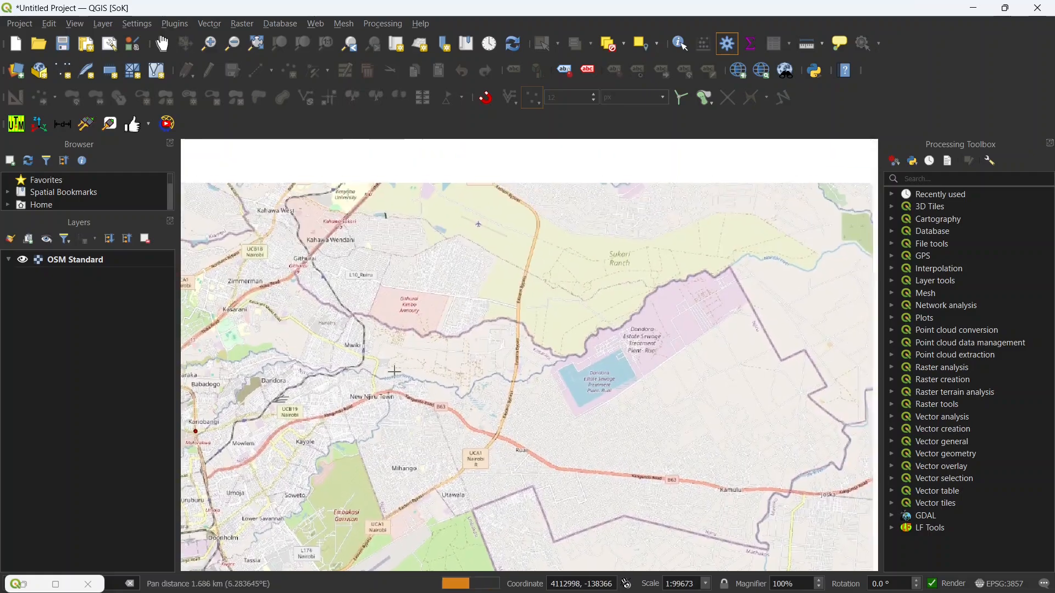
scroll(350, 378, "up", 4)
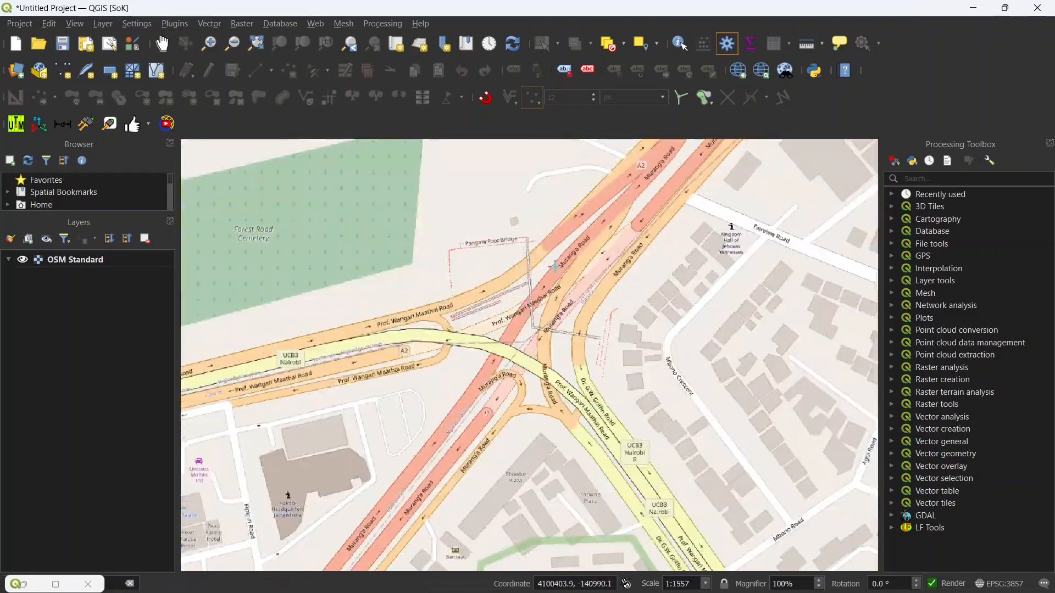
left_click(730, 229)
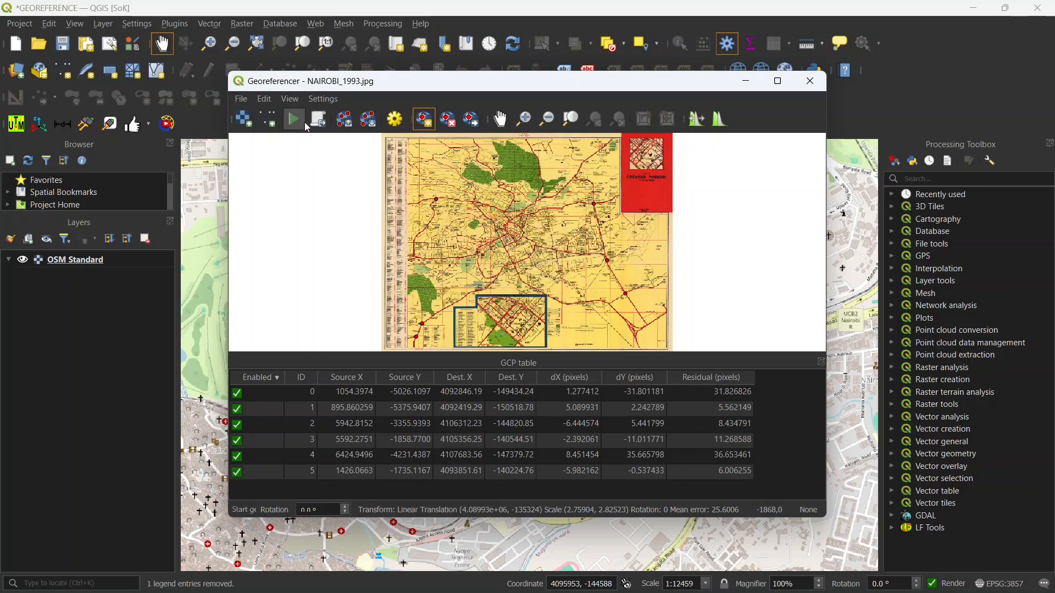
- Set the transformation type to Polynomial 2, save the output as NAIROBI_1993_modified in the GEOREFENCE folder, and run the georeferencing
left_click(401, 119)
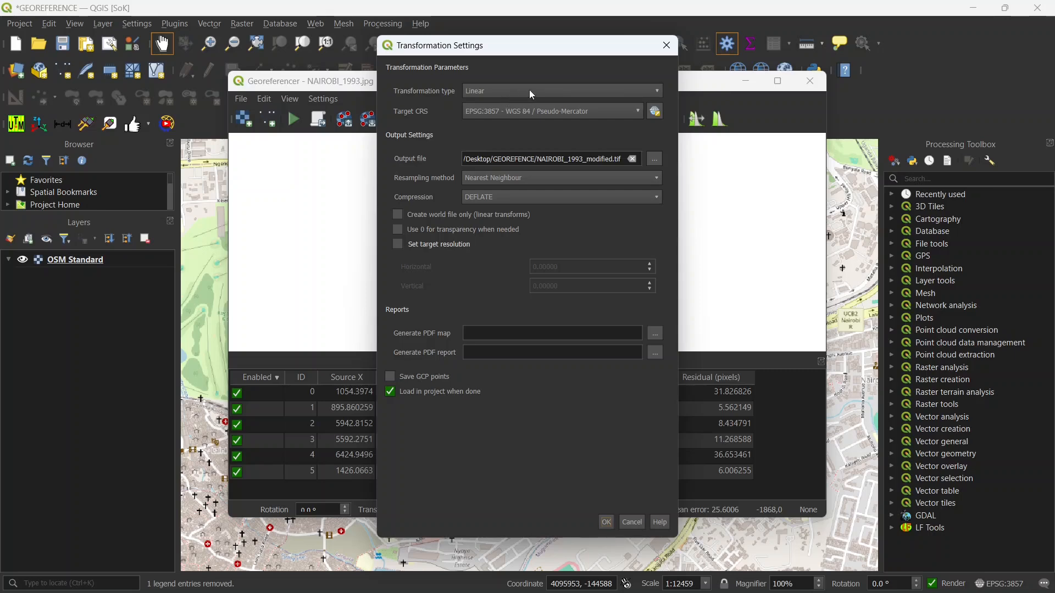
left_click(657, 92)
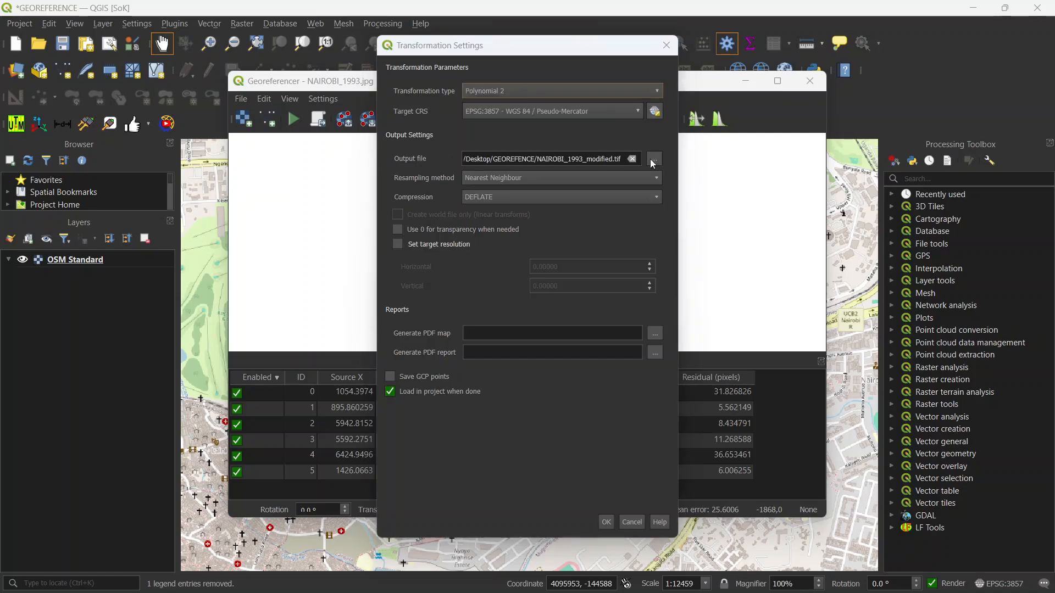
left_click(653, 160)
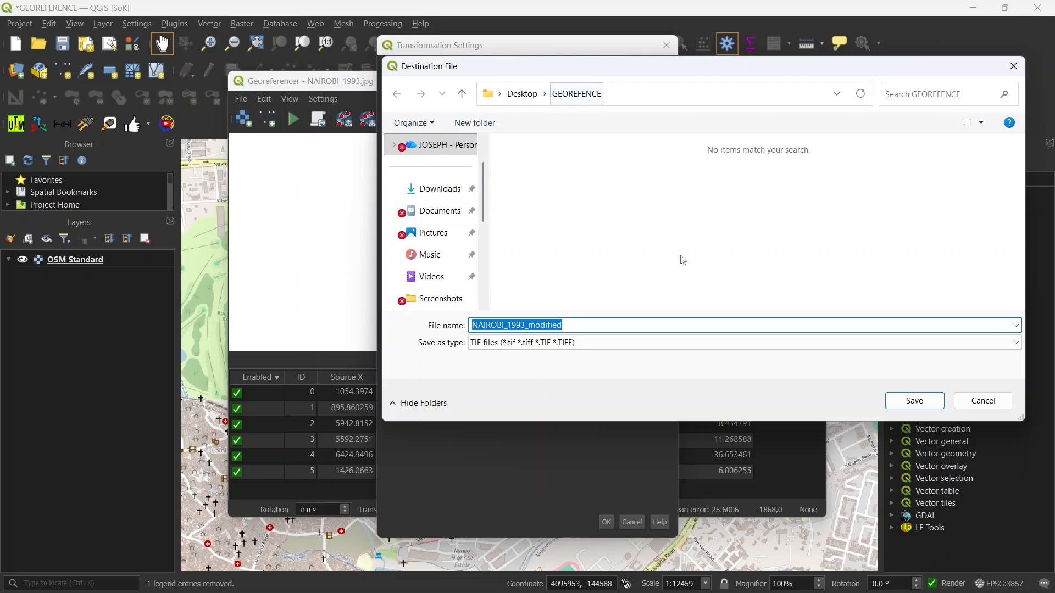
left_click(906, 406)
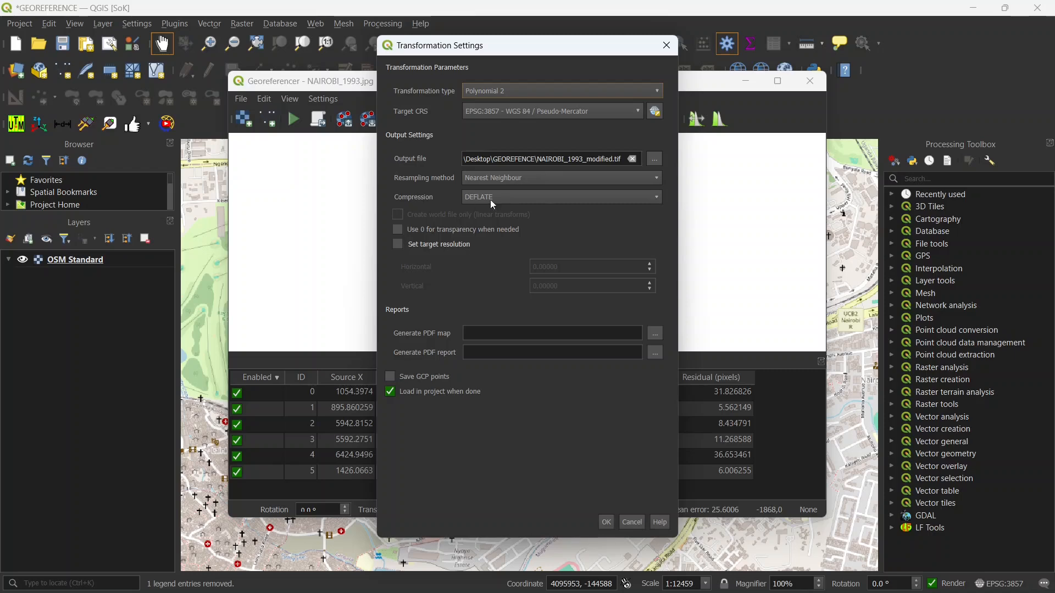
left_click(606, 522)
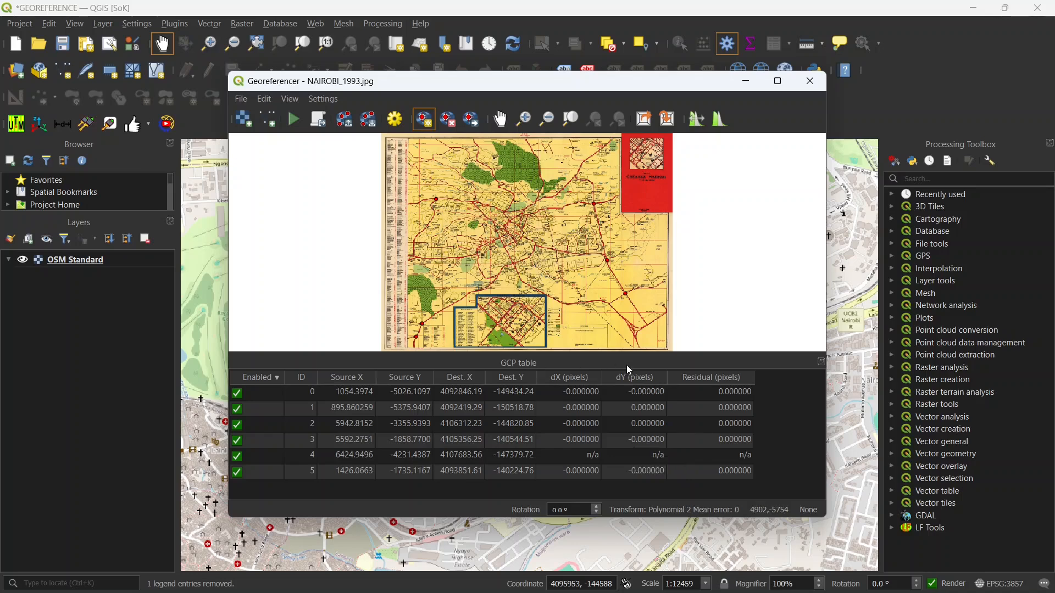
left_click(296, 129)
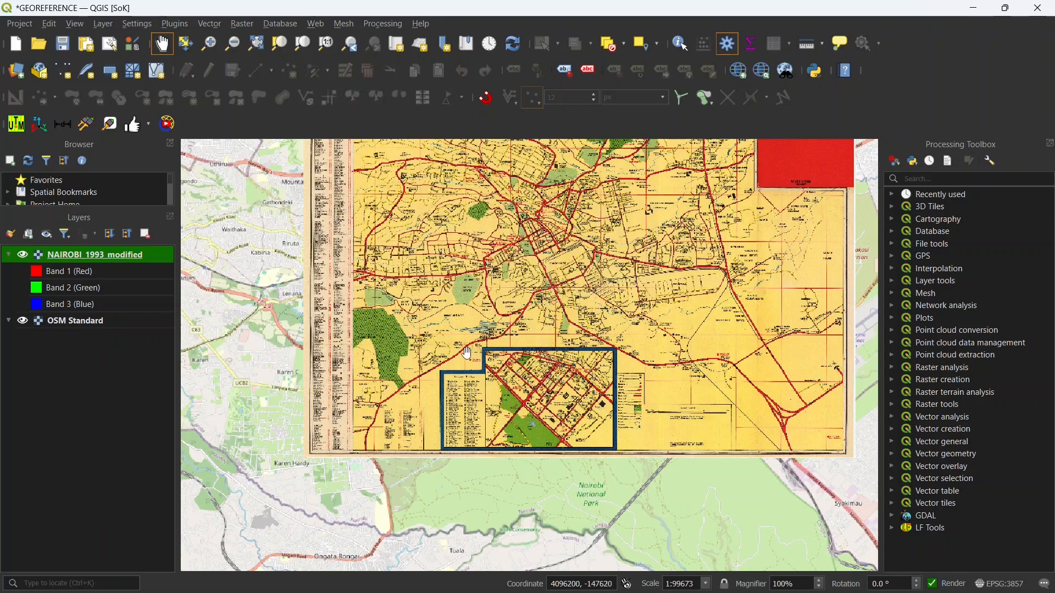
- Check how the roads along the georeferenced map's western edge, near Nairobi School and Lavington, line up with the OSM basemap
left_click_drag(415, 338, 404, 394)
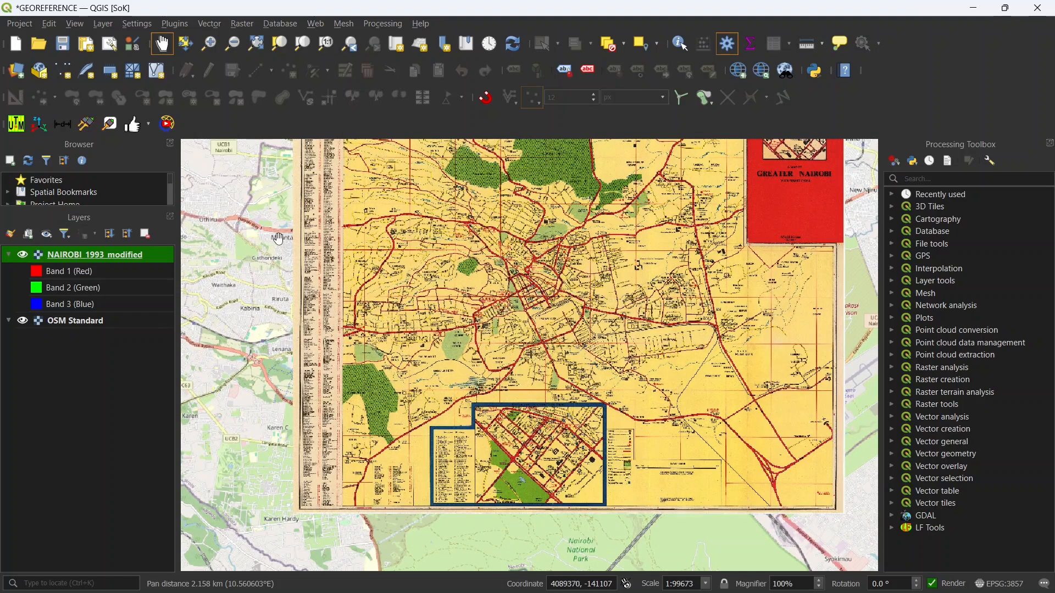
scroll(279, 239, "up", 1)
scroll(475, 210, "up", 1)
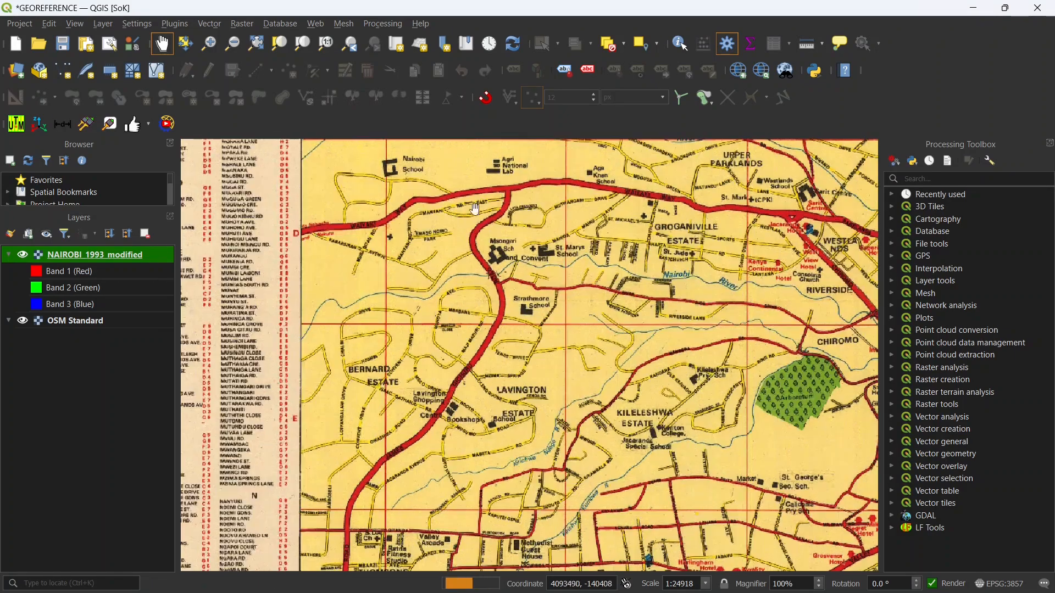
left_click_drag(313, 252, 596, 282)
left_click_drag(298, 286, 360, 287)
scroll(331, 289, "down", 1)
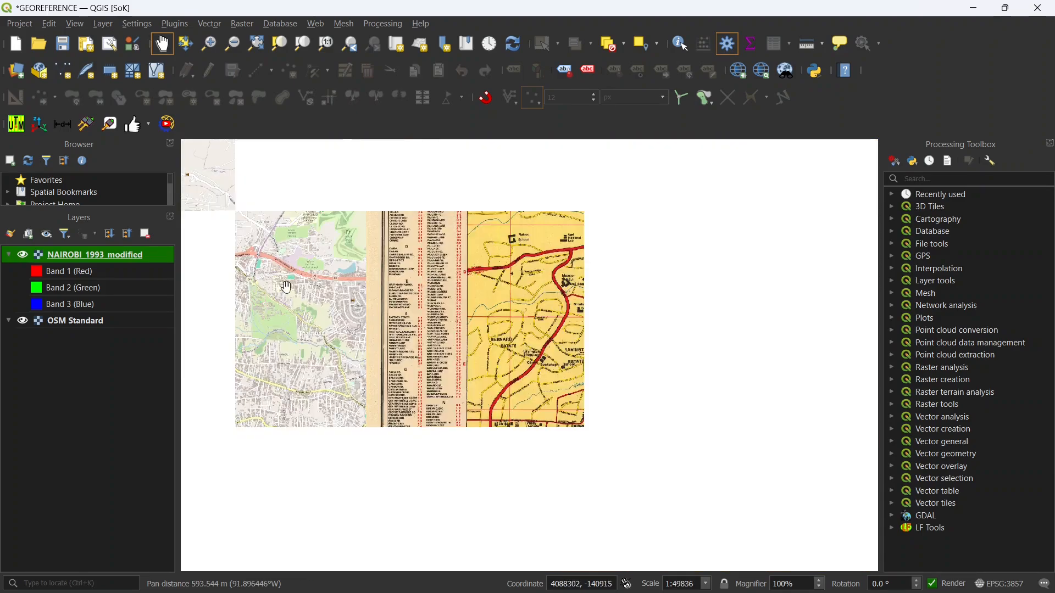
scroll(391, 310, "down", 1)
- Examine the alignment along the map's eastern edge, around Embakasi Village and the airport roads, against the OSM basemap
left_click_drag(390, 309, 238, 341)
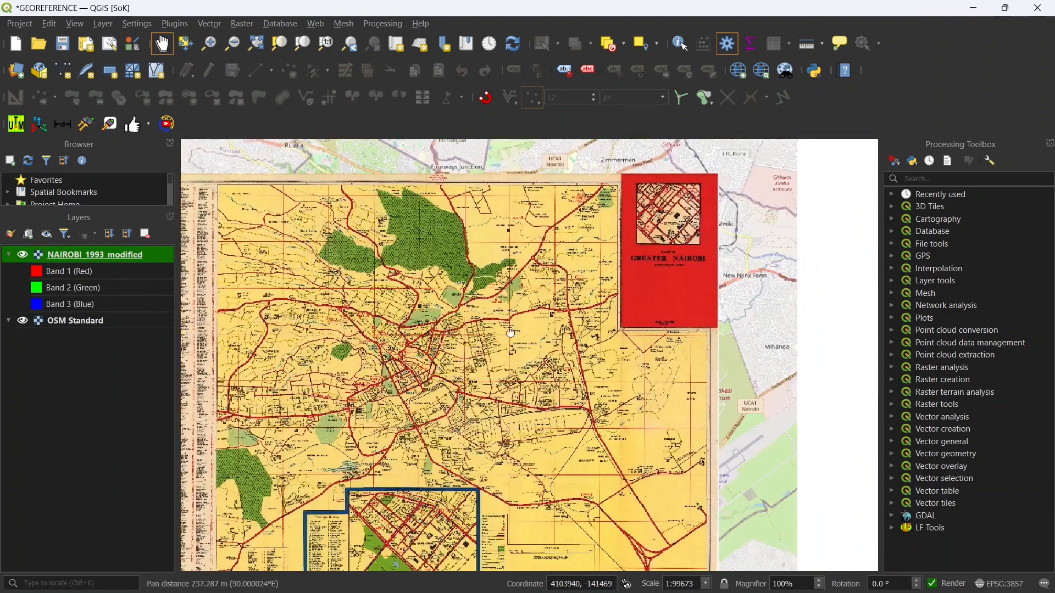
left_click_drag(656, 358, 544, 353)
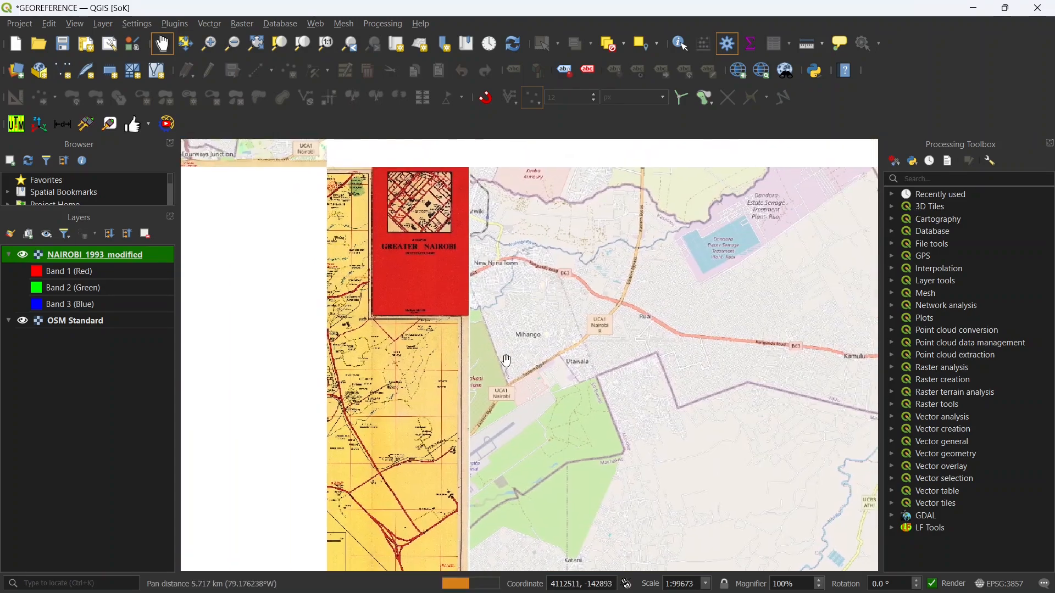
scroll(388, 483, "up", 2)
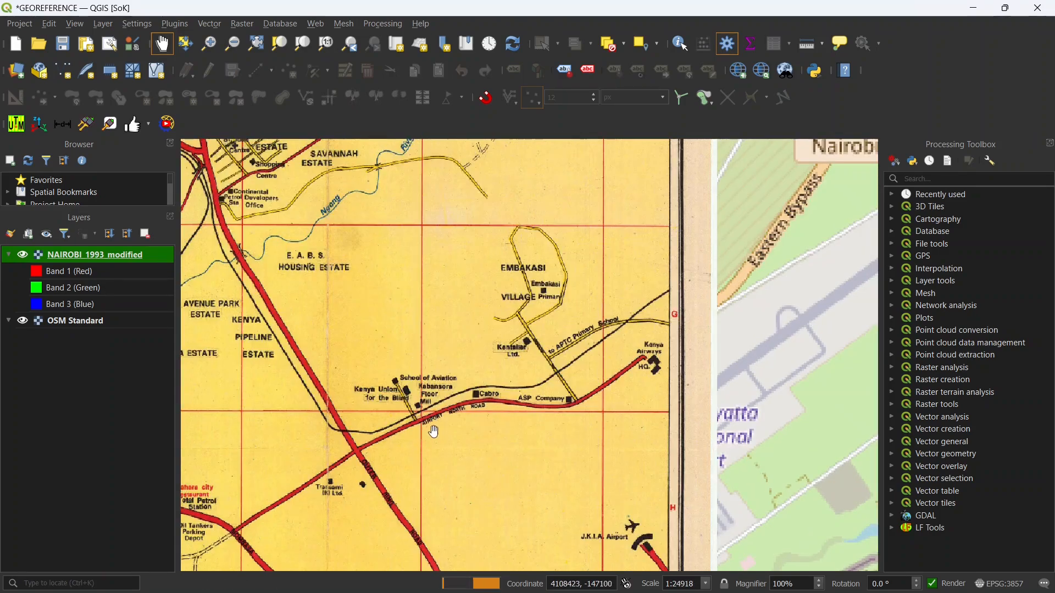
left_click_drag(436, 426, 419, 447)
scroll(412, 464, "down", 1)
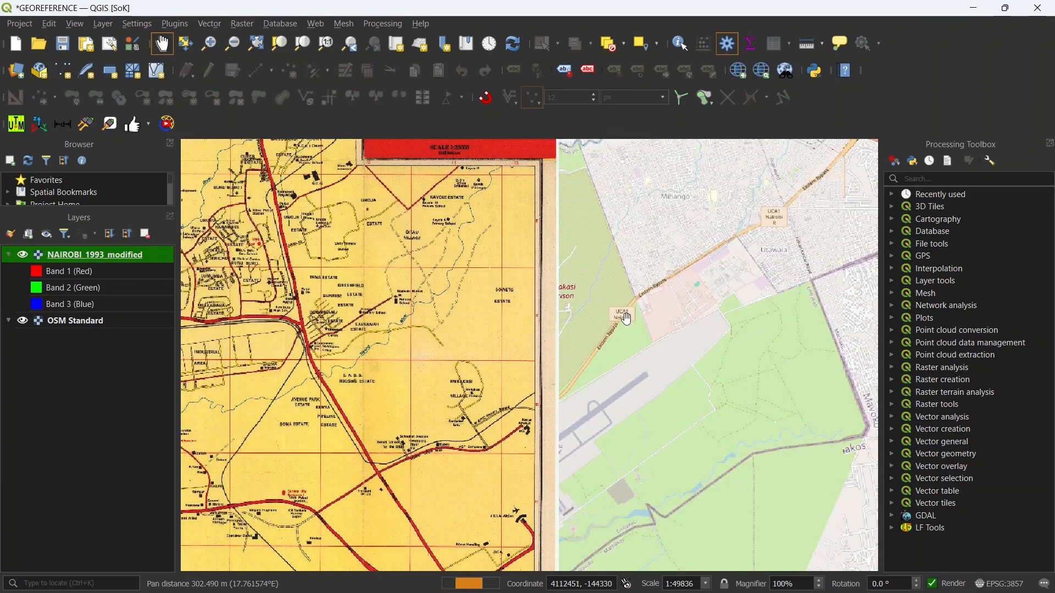
left_click_drag(445, 437, 582, 430)
left_click_drag(466, 307, 535, 421)
scroll(535, 421, "down", 1)
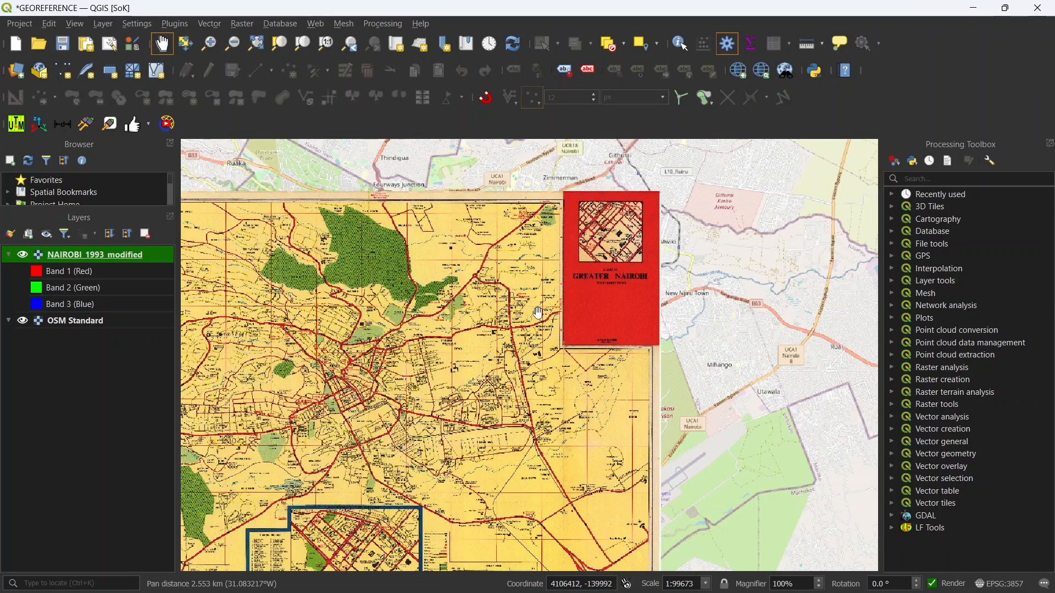
- Compare the main road near Roysambu and Kasarani on the map's northeastern edge with Thika Road on the basemap, and review the whole map
scroll(653, 314, "up", 1)
left_click_drag(479, 324, 502, 454)
scroll(446, 412, "down", 1)
left_click_drag(433, 407, 487, 383)
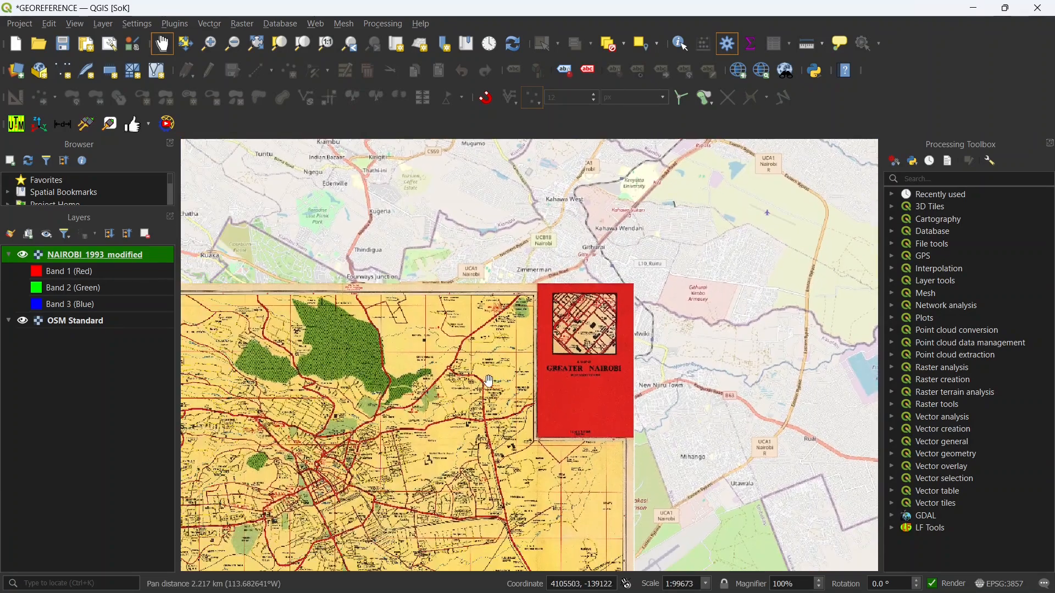
scroll(544, 299, "up", 2)
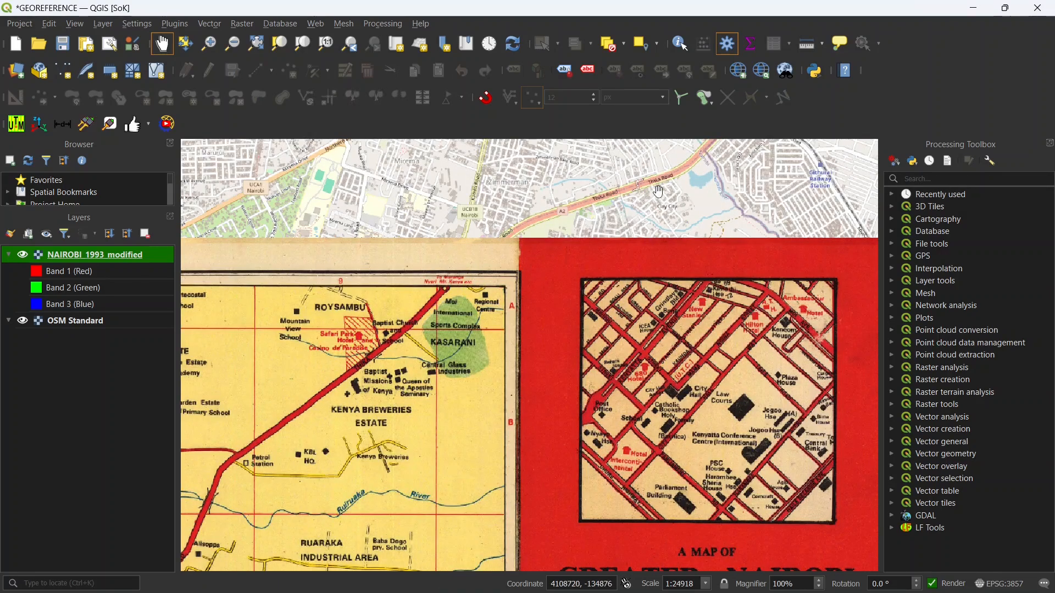
scroll(660, 191, "down", 2)
left_click_drag(511, 288, 582, 274)
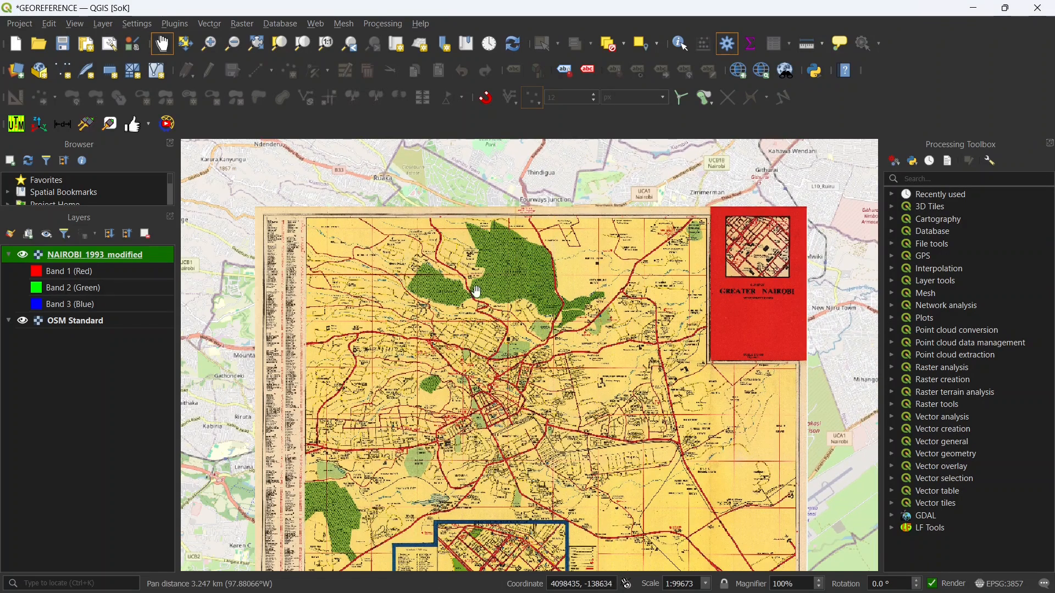
left_click_drag(458, 347, 450, 281)
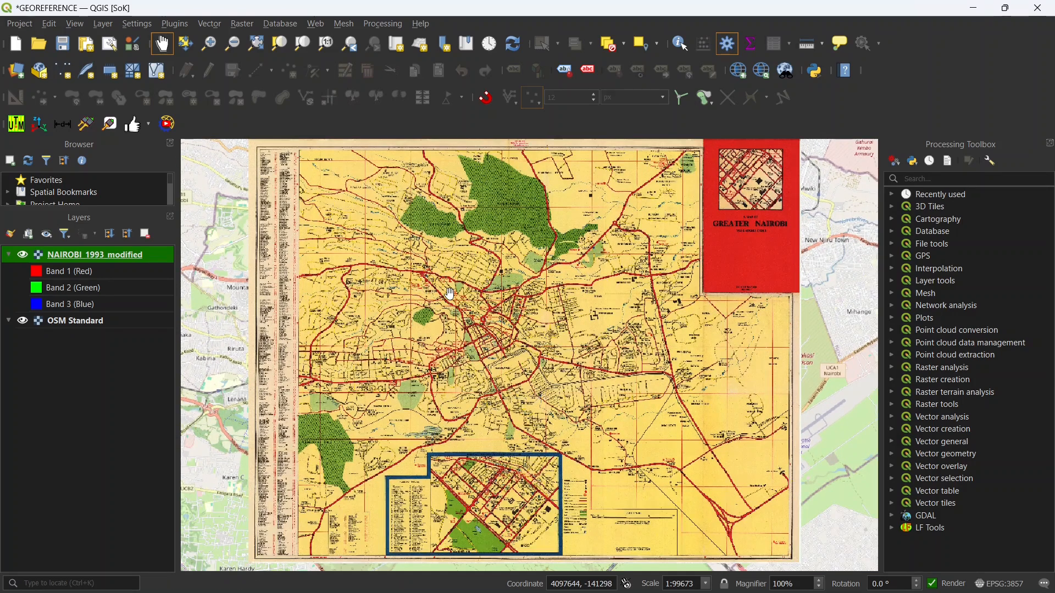